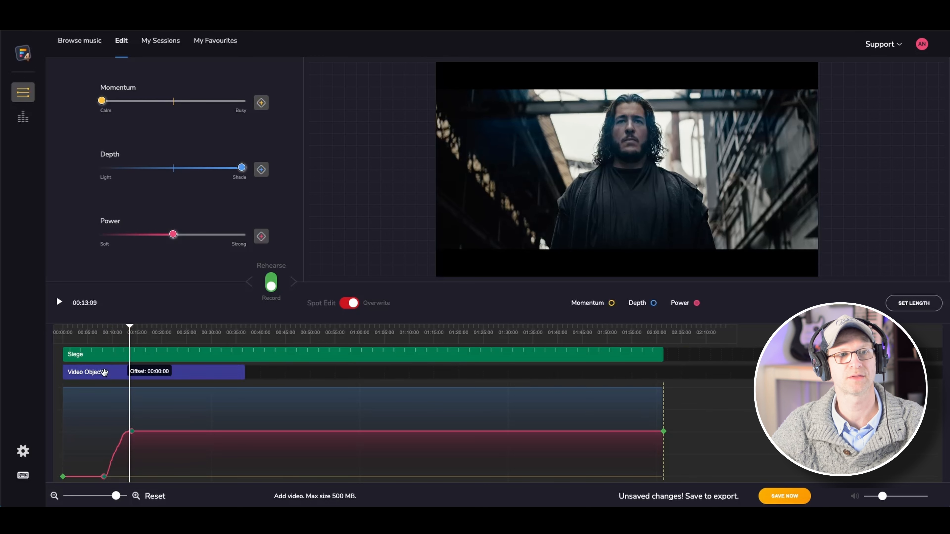
# Move the playhead to about 00:06:14, switch from Overwrite to Spot Edit, and record a trial Power movement up to about 00:12:20.
pyautogui.click(95, 333)
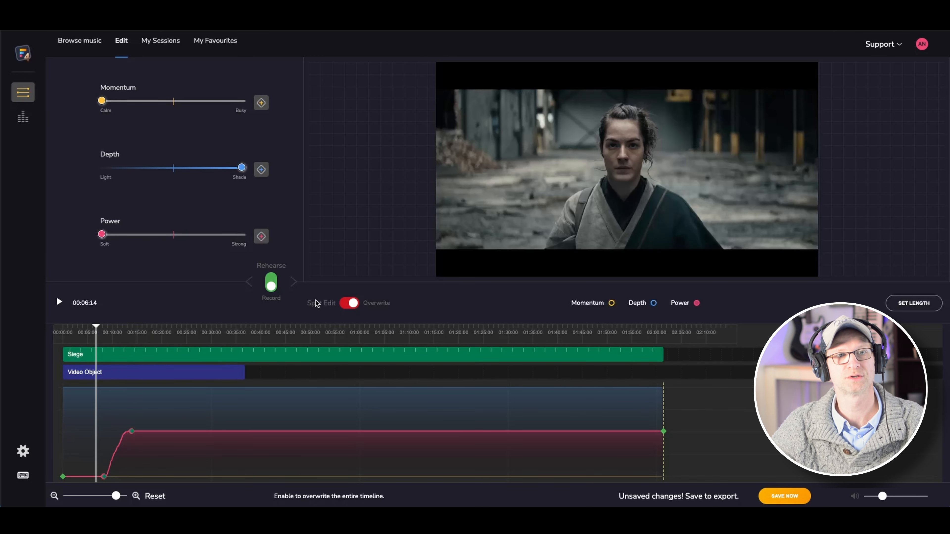
pyautogui.click(345, 304)
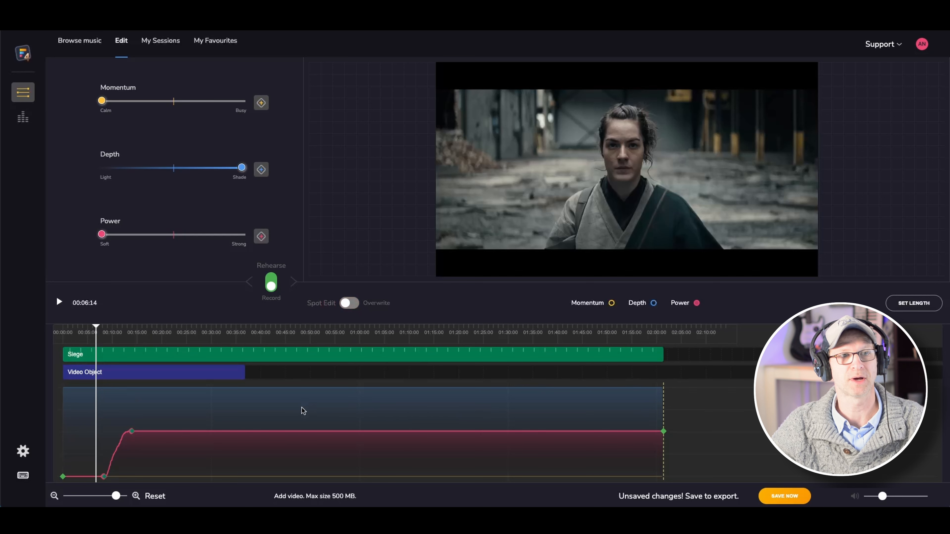
pyautogui.press('space')
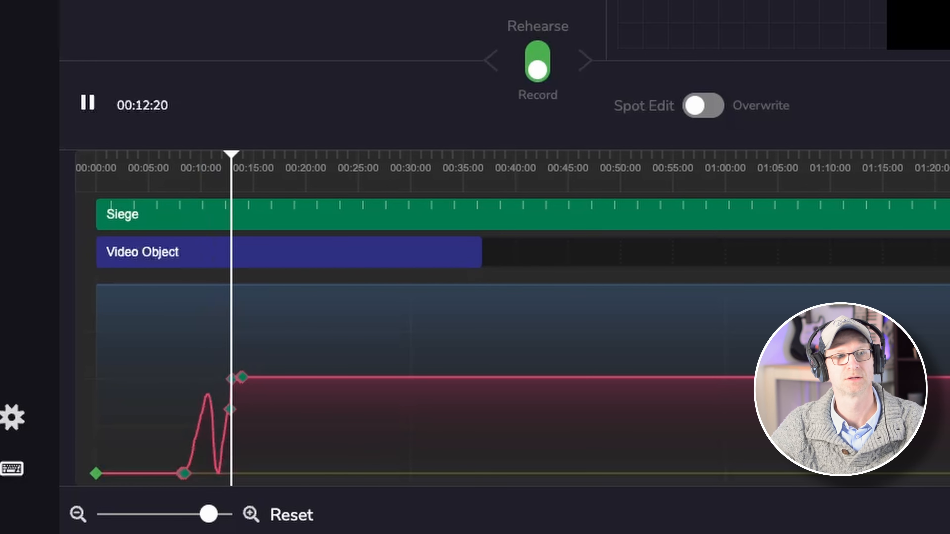
pyautogui.press('space')
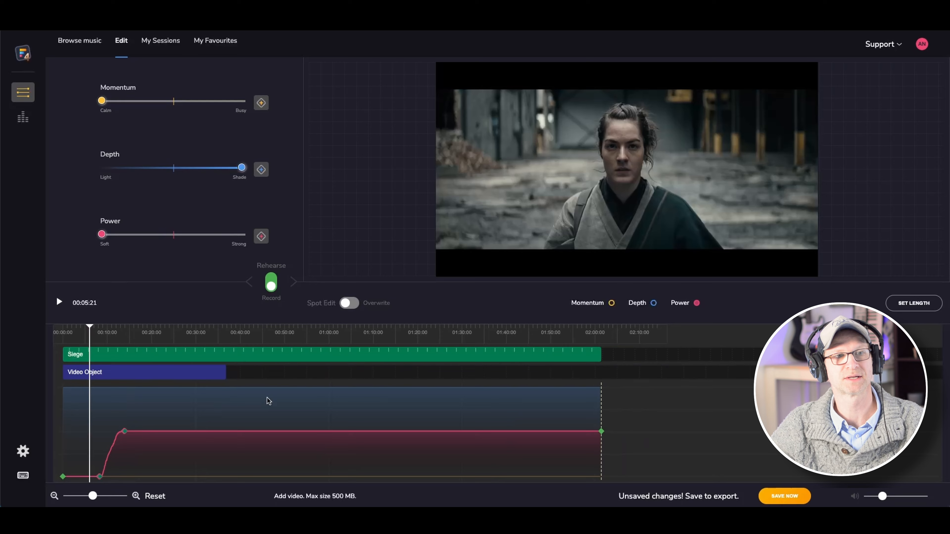
# Record a Power rise from Soft to about the midpoint in Spot Edit, starting near 7 seconds and stopping at about 00:13:02.
pyautogui.scroll(5, 267, 398)
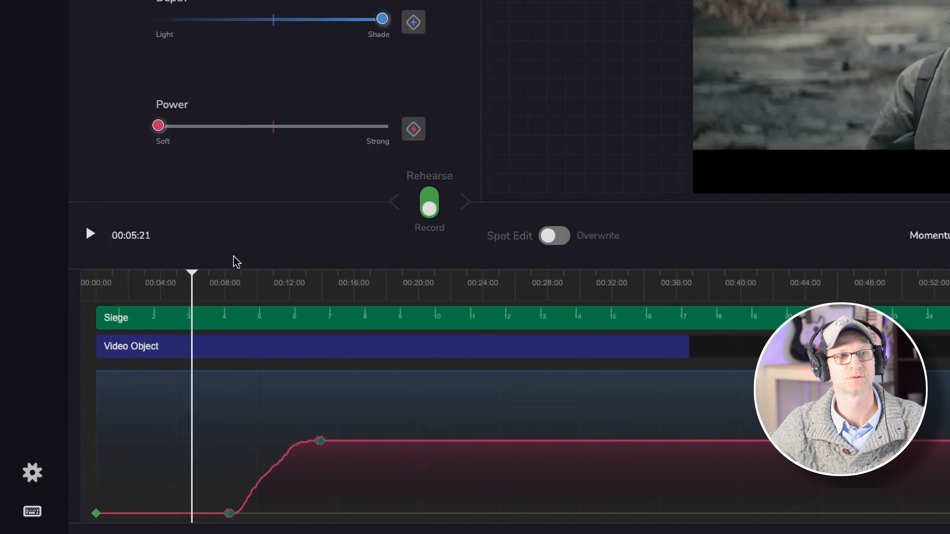
pyautogui.press('space')
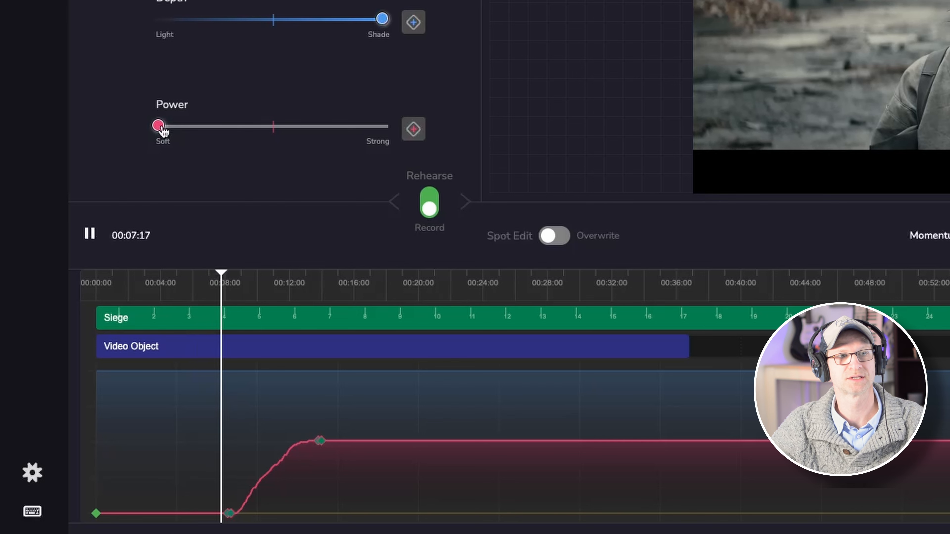
pyautogui.moveTo(164, 131); pyautogui.dragTo(269, 136)
pyautogui.press('space')
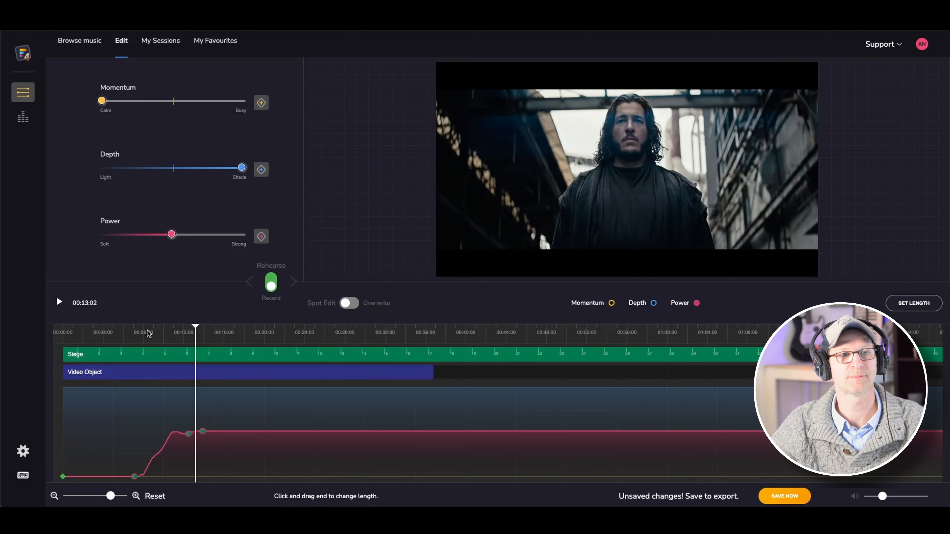
# Play the score back from about 1 second and switch the highlighted automation curve from Power to Depth.
pyautogui.moveTo(230, 283); pyautogui.dragTo(185, 280)
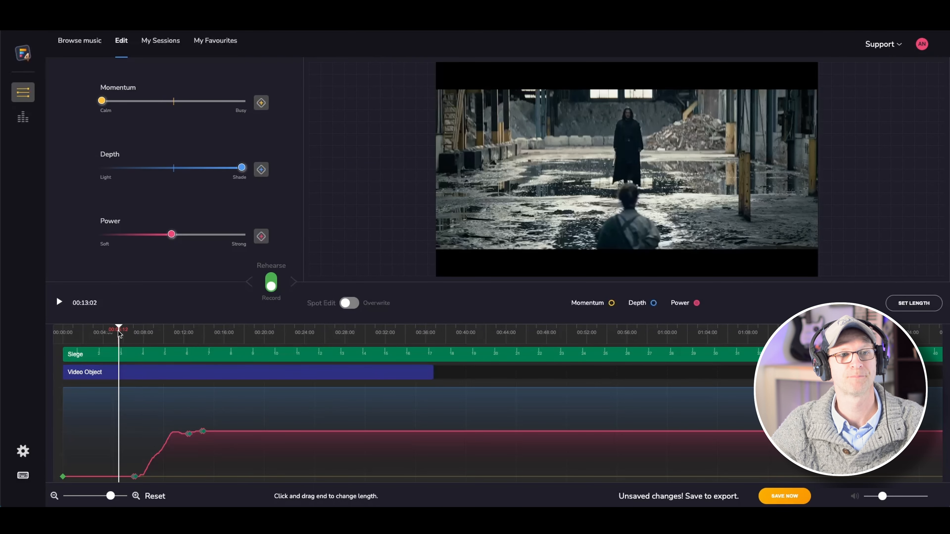
pyautogui.moveTo(118, 331); pyautogui.dragTo(77, 331)
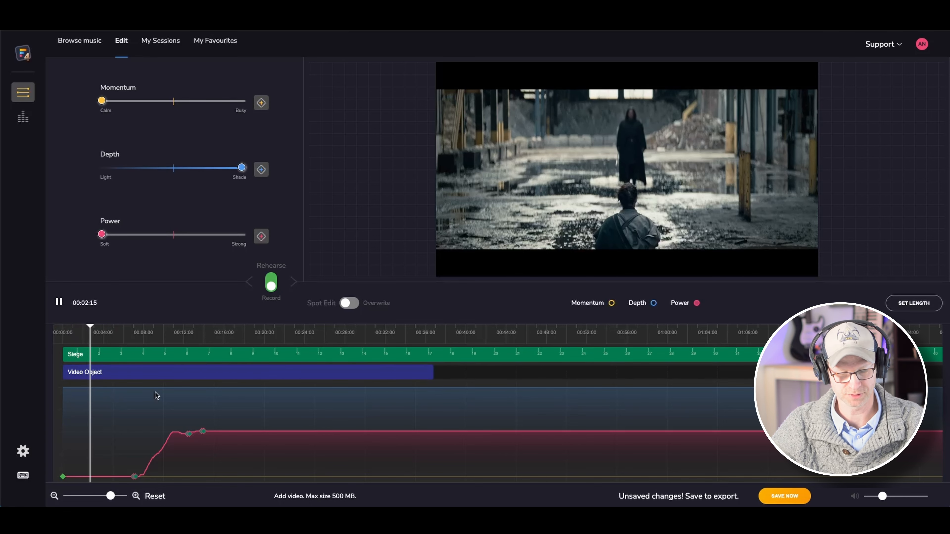
pyautogui.press('1')
pyautogui.press('2')
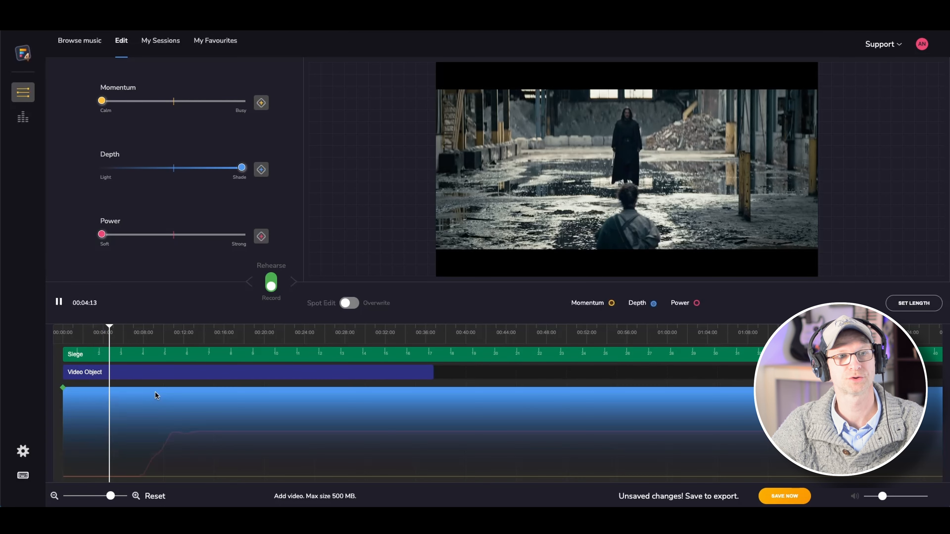
# Show the Momentum curve and record a rise from Calm to near the midpoint in Spot Edit, between about 13 and 20 seconds.
pyautogui.press('3')
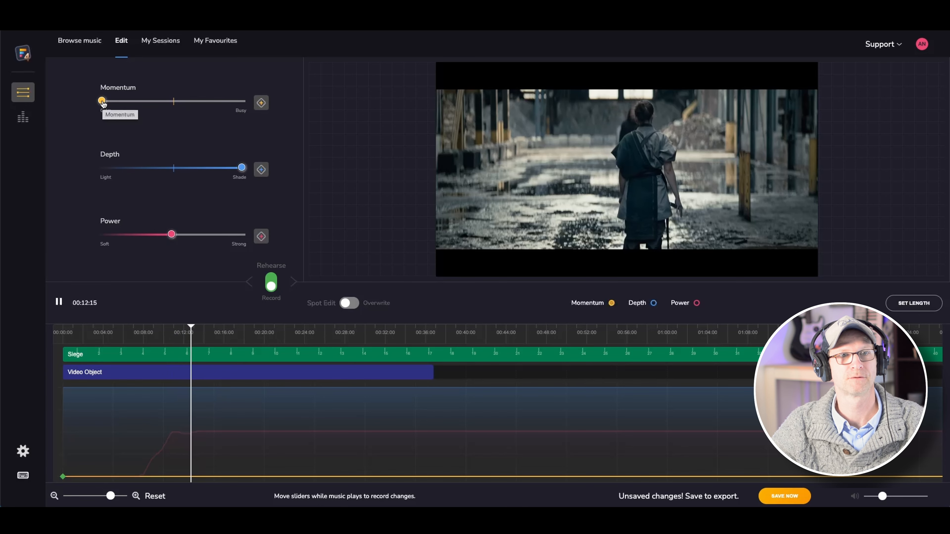
pyautogui.moveTo(101, 101); pyautogui.dragTo(168, 107)
pyautogui.press('space')
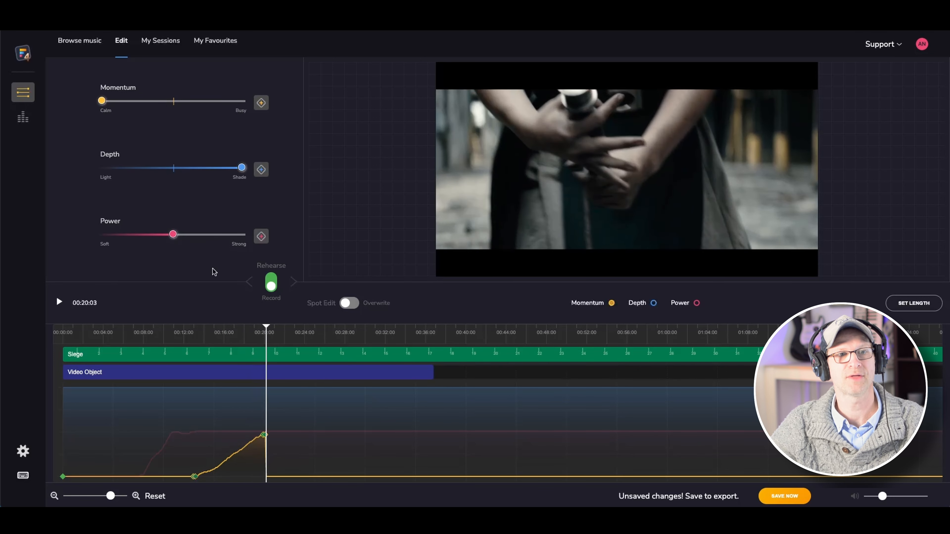
# Switch to Overwrite and record Momentum rising from Calm to just past the midpoint, from about 13 to 22 seconds.
pyautogui.click(350, 305)
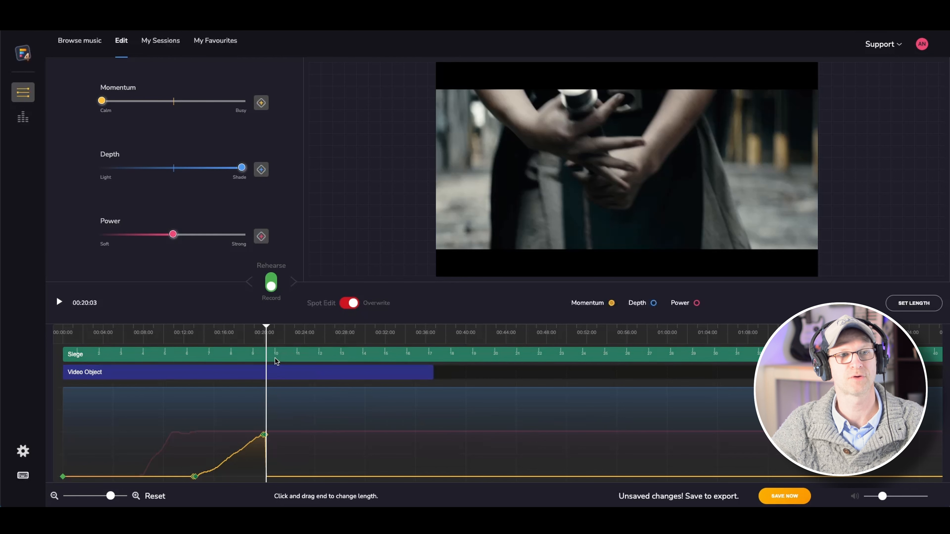
pyautogui.click(182, 336)
pyautogui.press('space')
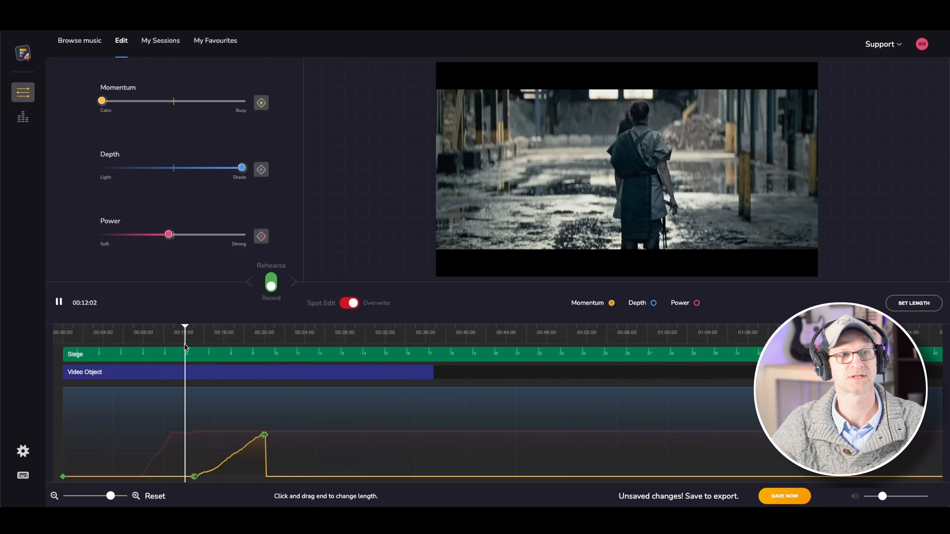
pyautogui.moveTo(101, 101); pyautogui.dragTo(176, 103)
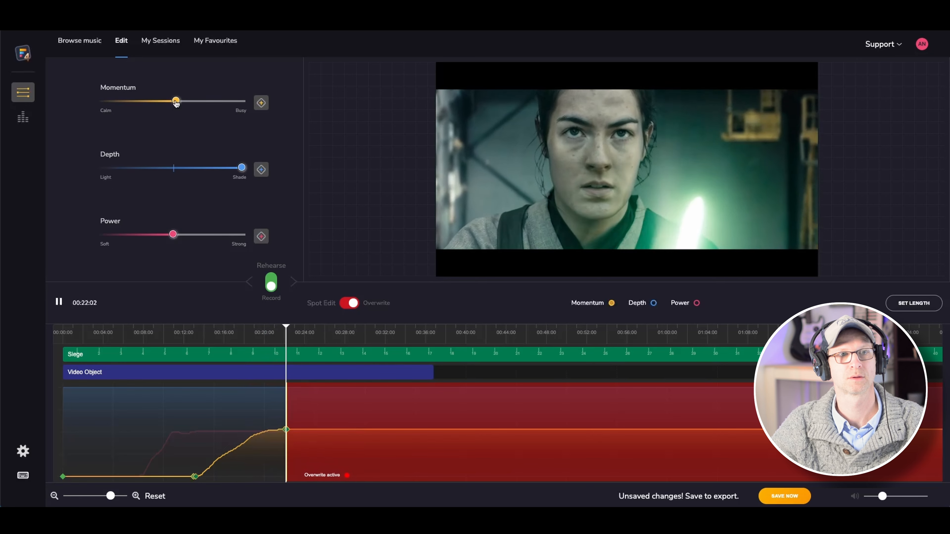
pyautogui.press('space')
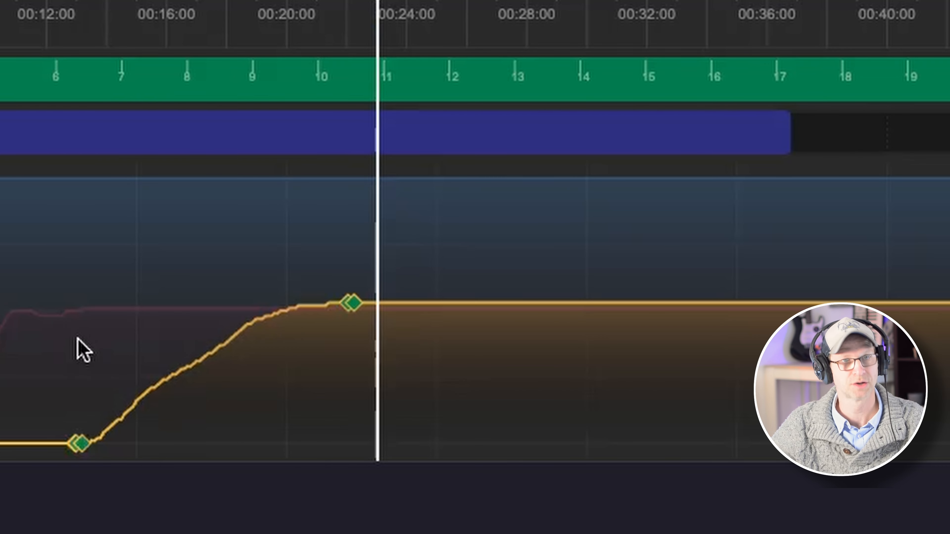
# Apply a Concave Curve transition to the Momentum rise between about 13 and 22 seconds.
pyautogui.moveTo(83, 337); pyautogui.dragTo(336, 319)
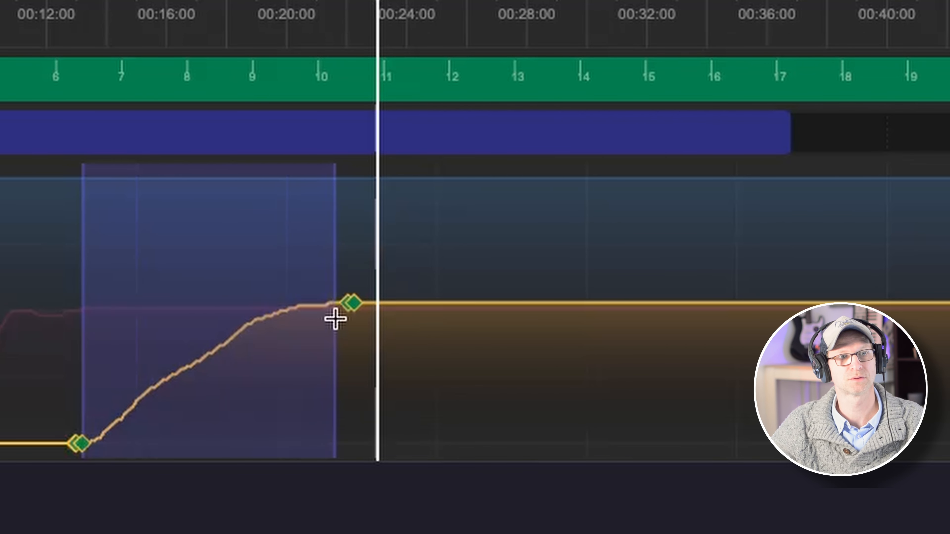
pyautogui.rightClick(247, 364)
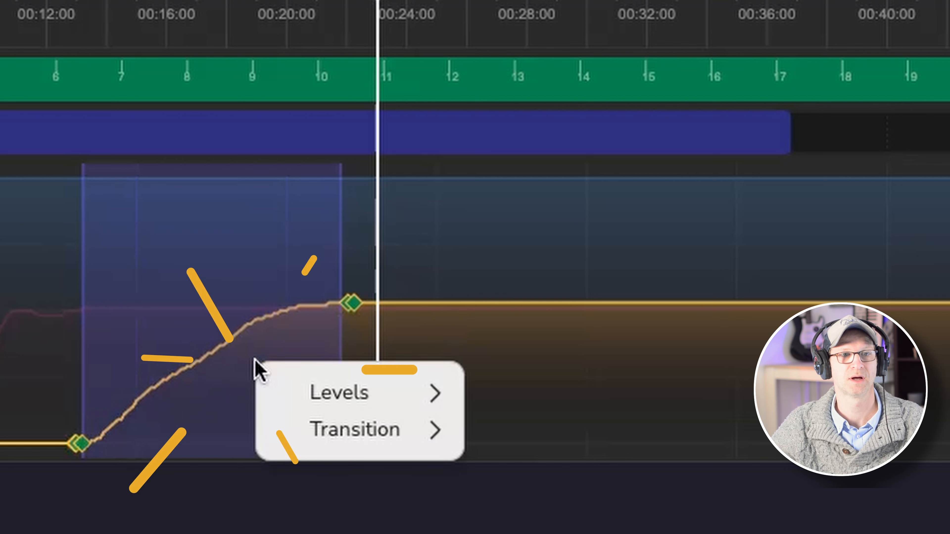
pyautogui.moveTo(265, 383)
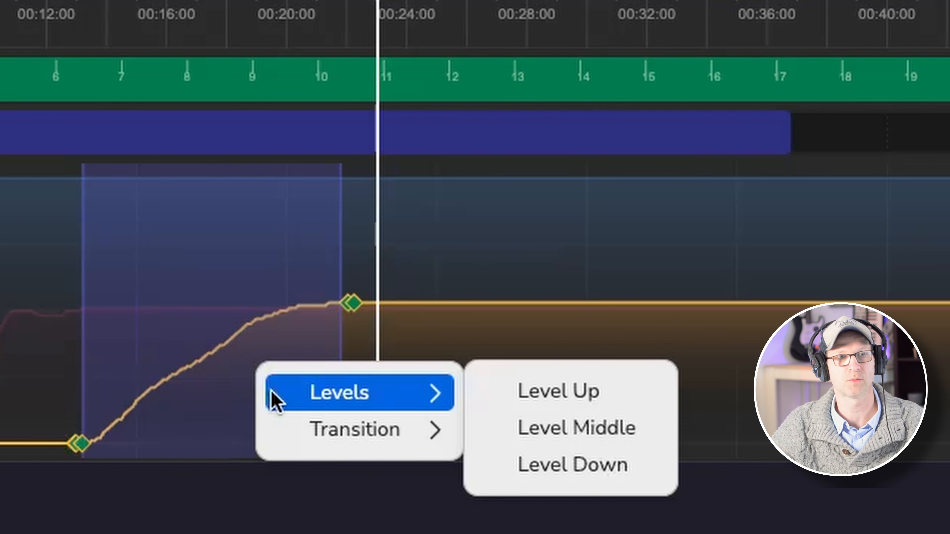
pyautogui.moveTo(275, 436)
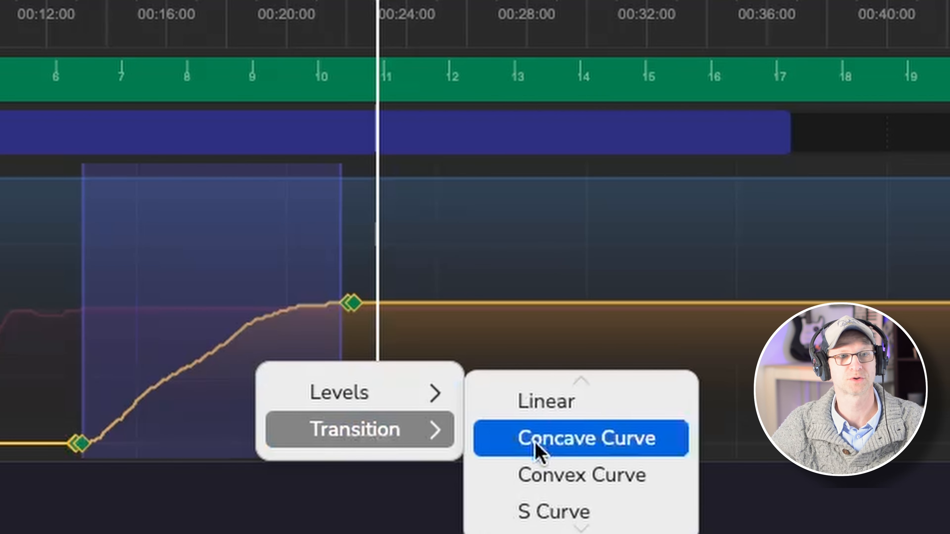
pyautogui.click(566, 445)
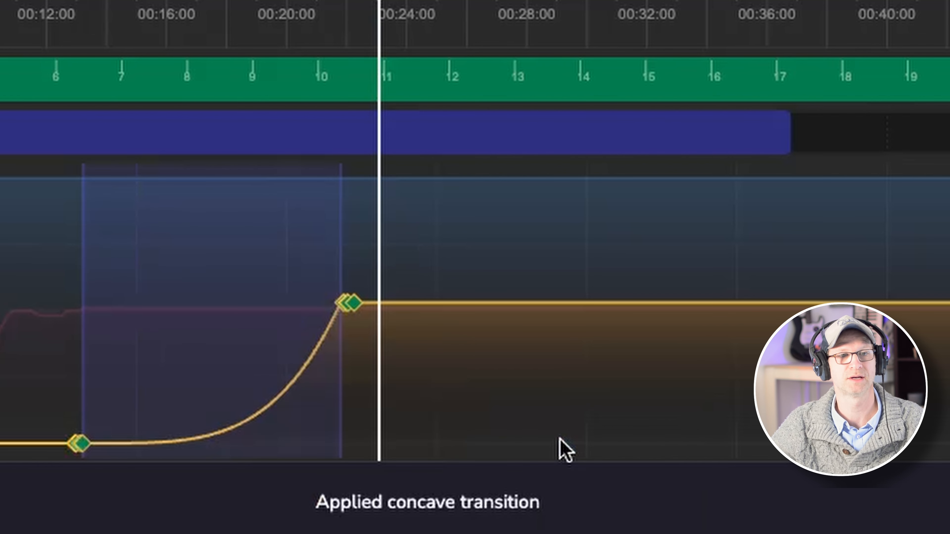
# Change the Momentum rise to a Convex Curve transition and play it back from about 11 seconds.
pyautogui.rightClick(304, 365)
pyautogui.moveTo(388, 442)
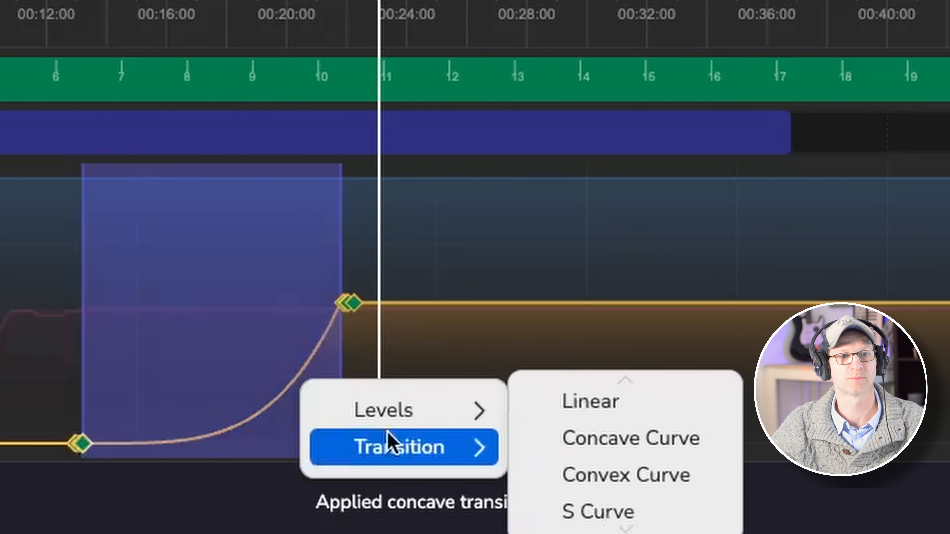
pyautogui.click(567, 476)
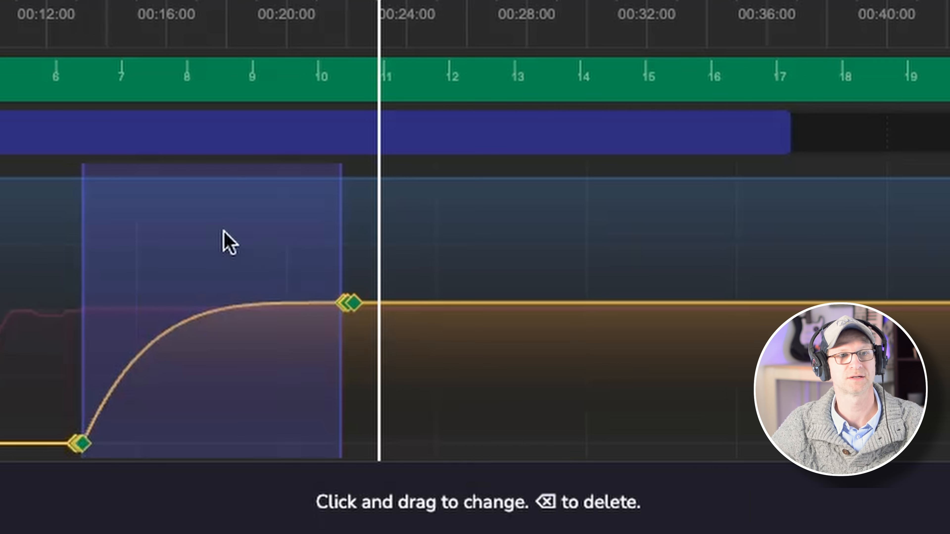
pyautogui.click(17, 233)
pyautogui.click(18, 21)
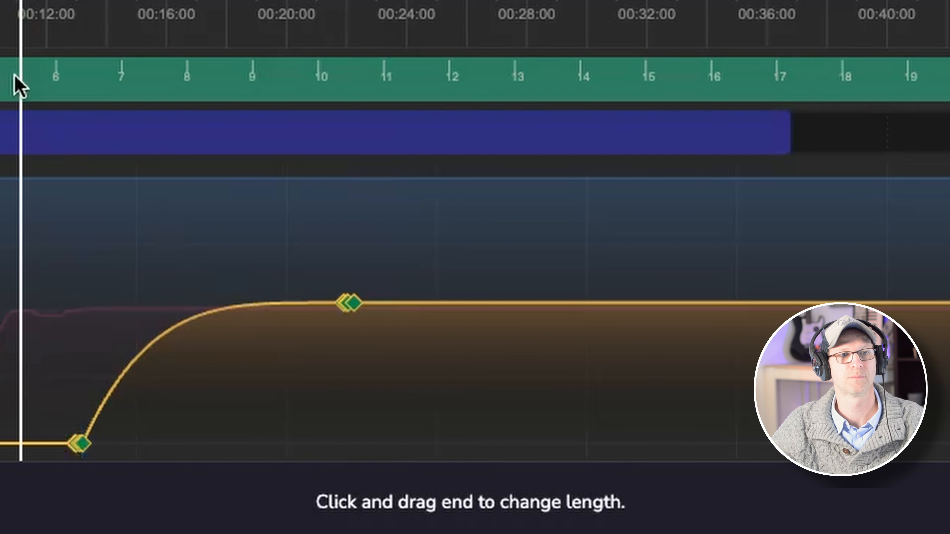
# Apply a Concave Curve transition to the Momentum curve between about 12 and 21 seconds, then play it back.
pyautogui.moveTo(50, 232); pyautogui.dragTo(236, 312)
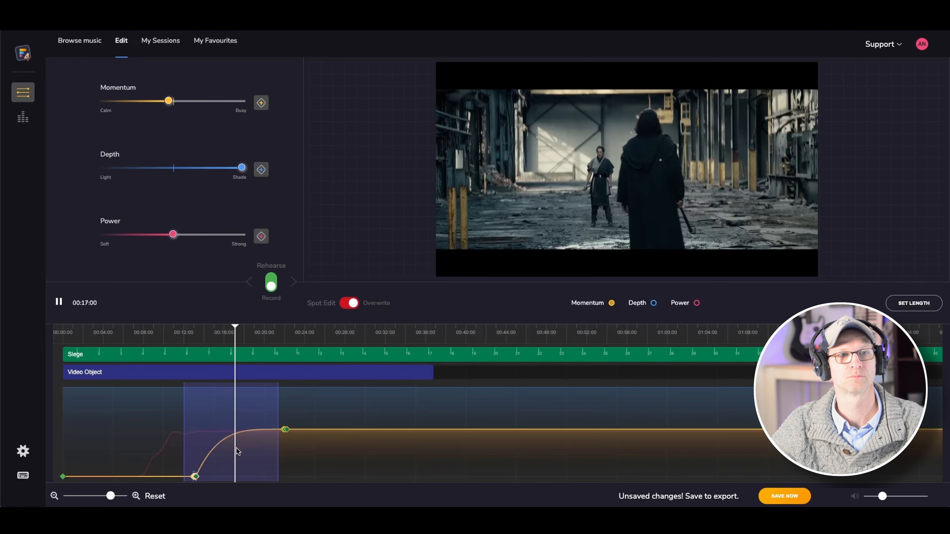
pyautogui.rightClick(223, 422)
pyautogui.moveTo(258, 444)
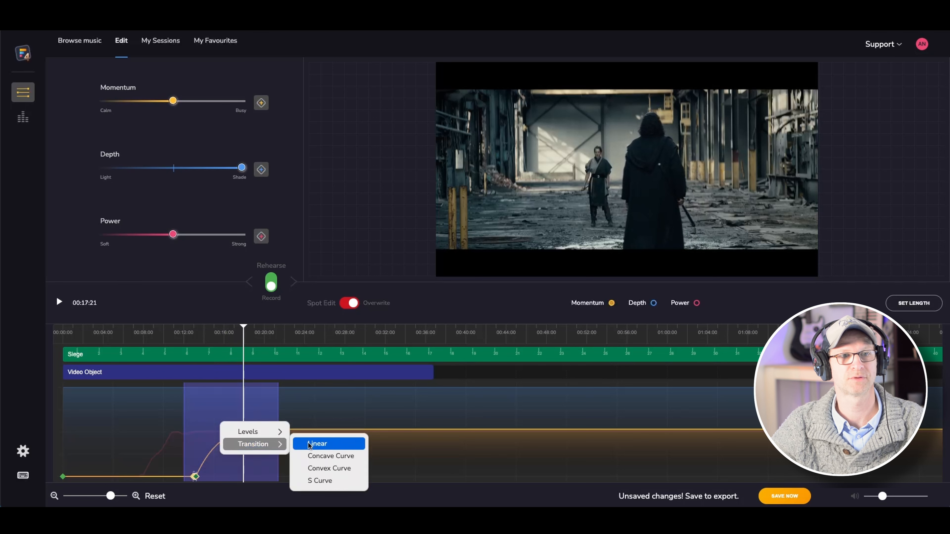
pyautogui.click(327, 456)
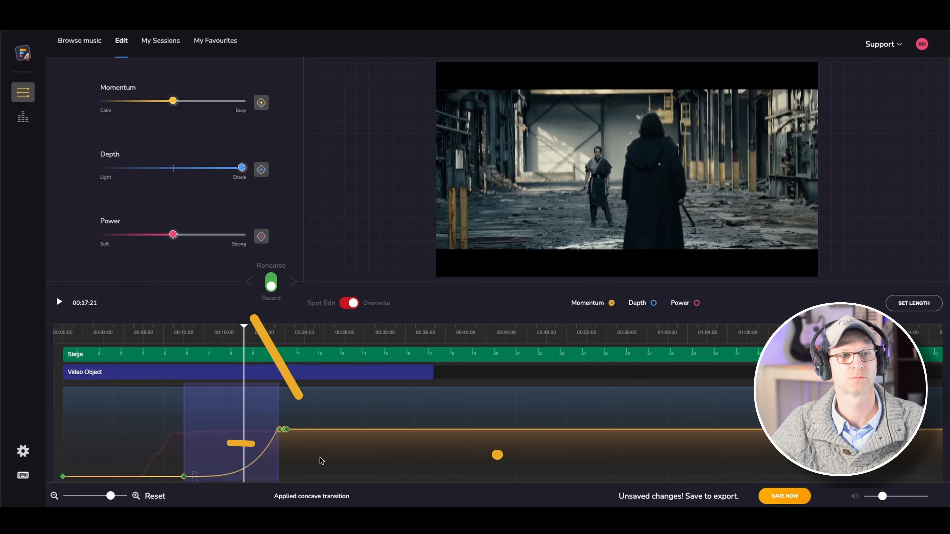
pyautogui.click(193, 353)
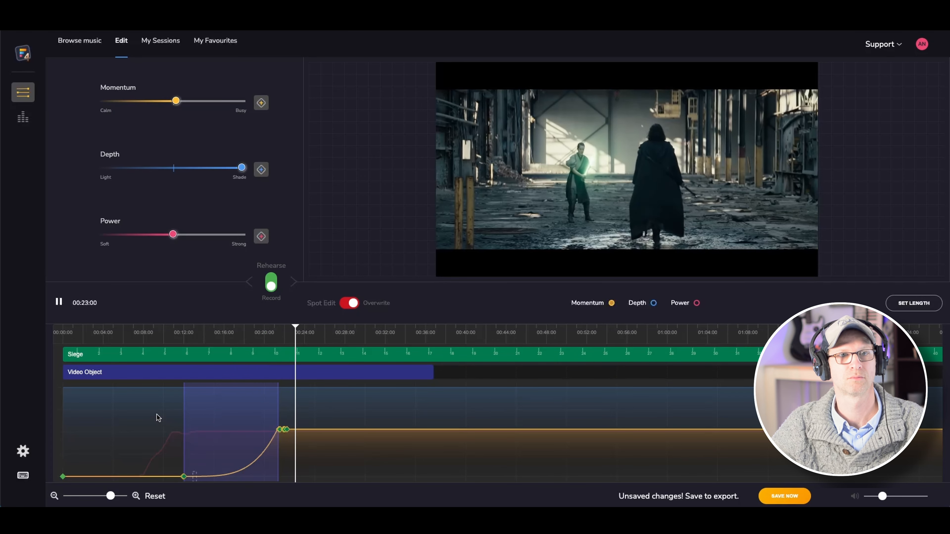
pyautogui.press('space')
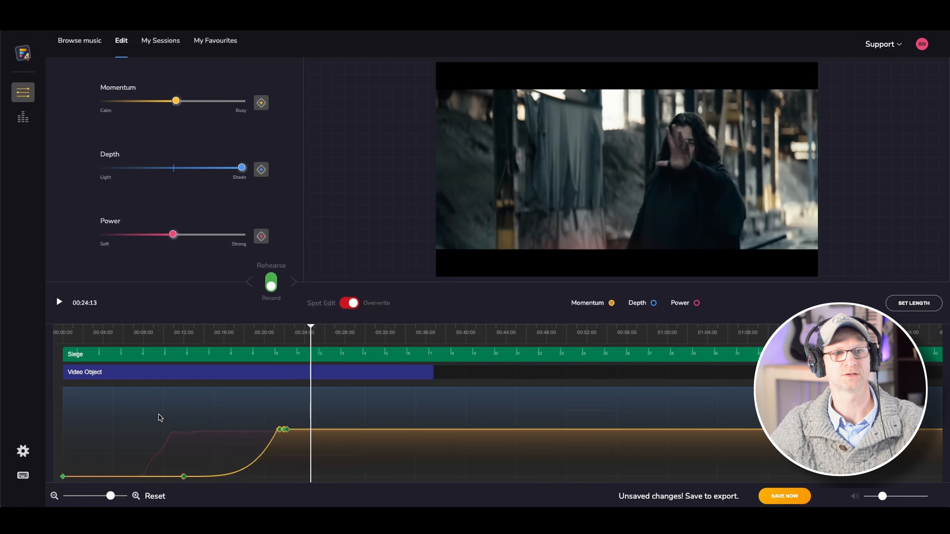
# Position the playhead at 00:24:13, at the raised-hand shot, and add a Power keyframe there.
pyautogui.moveTo(296, 405); pyautogui.dragTo(377, 405)
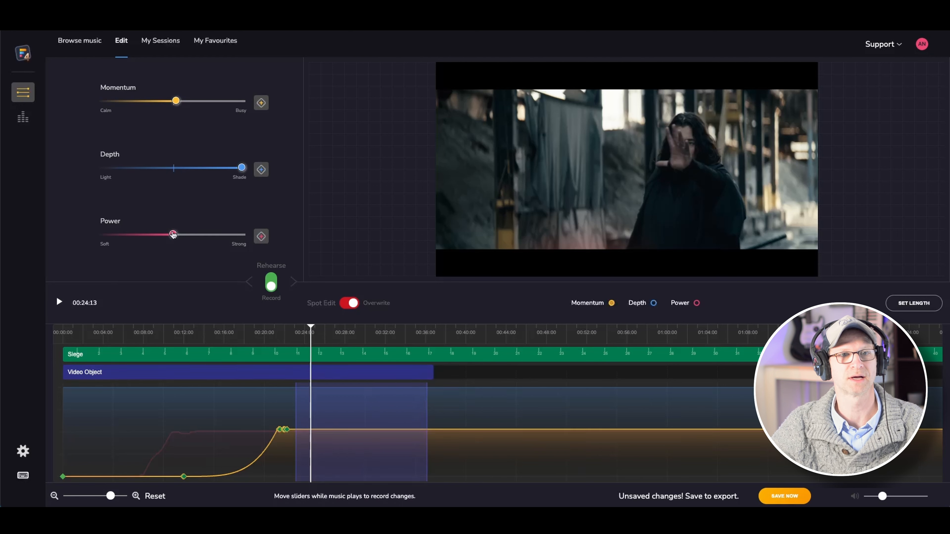
pyautogui.click(287, 333)
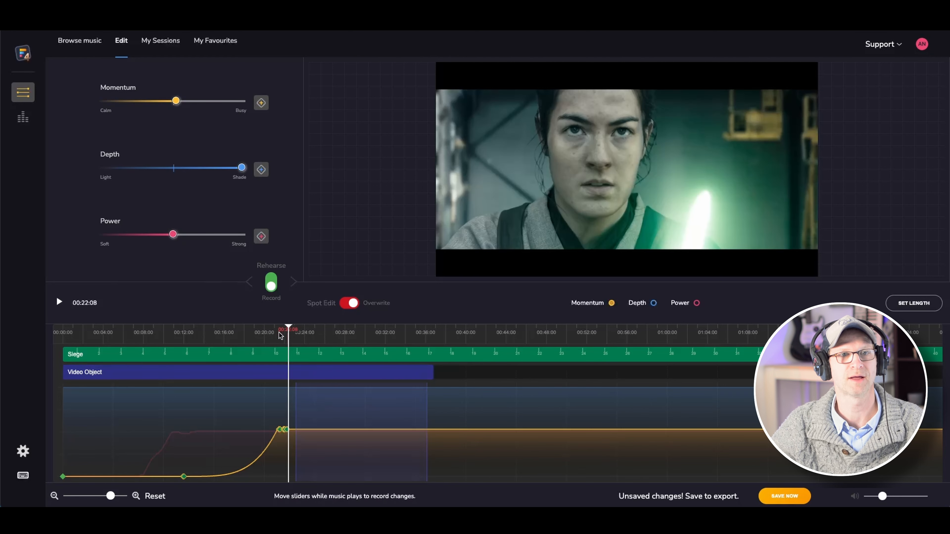
pyautogui.click(297, 333)
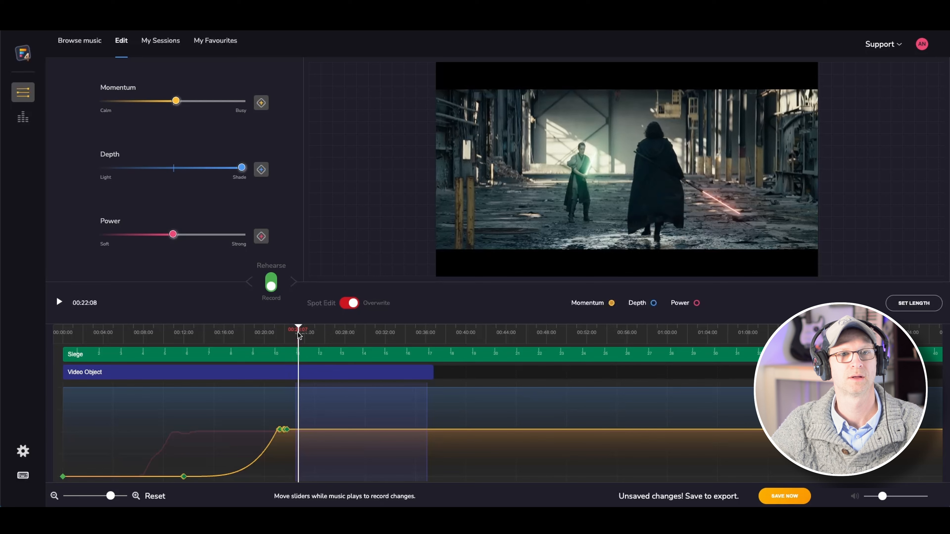
pyautogui.moveTo(297, 333)
pyautogui.mouseDown()
pyautogui.moveTo(288, 333)
pyautogui.moveTo(320, 333)
pyautogui.moveTo(310, 333)
pyautogui.mouseUp()
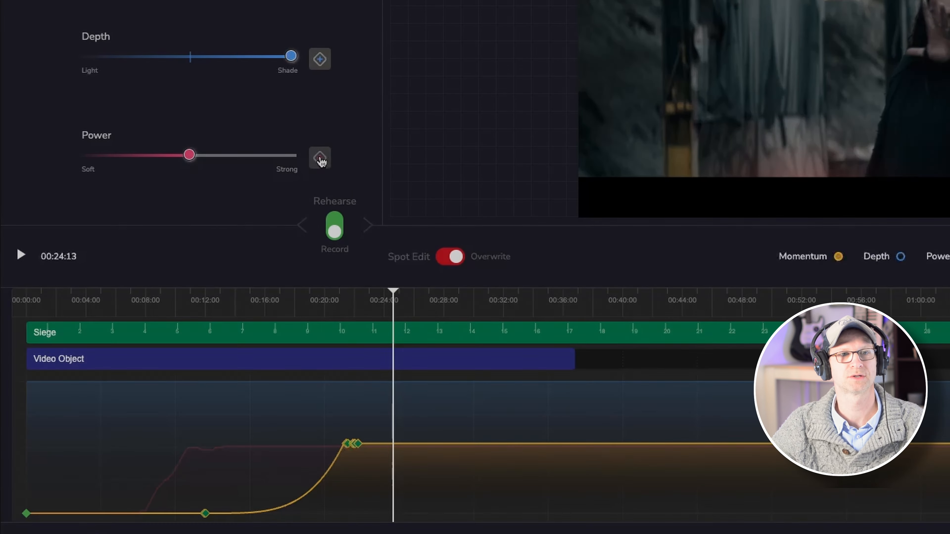
pyautogui.click(262, 238)
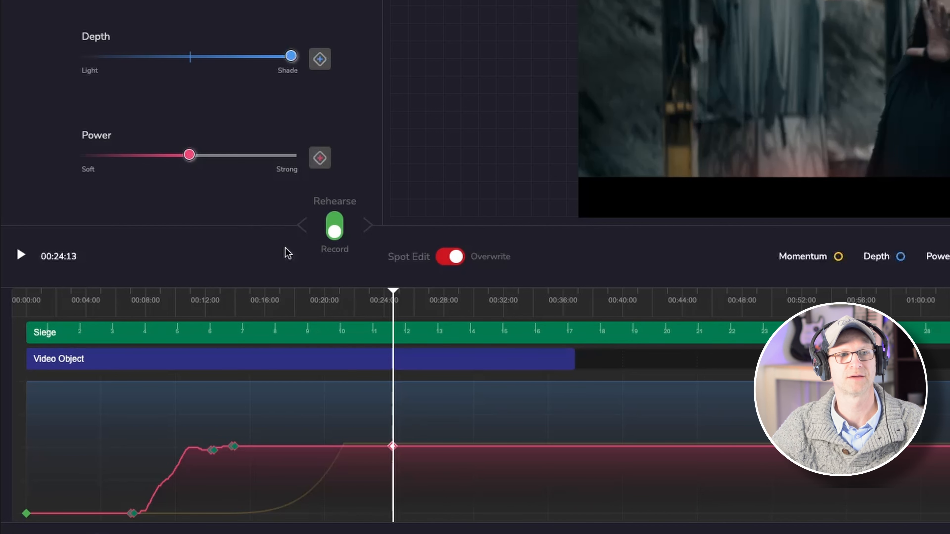
# Raise Power to full Strong at 00:24:22 and hold that level through to the end of the track.
pyautogui.moveTo(191, 159)
pyautogui.mouseDown()
pyautogui.moveTo(289, 156)
pyautogui.moveTo(195, 176)
pyautogui.mouseUp()
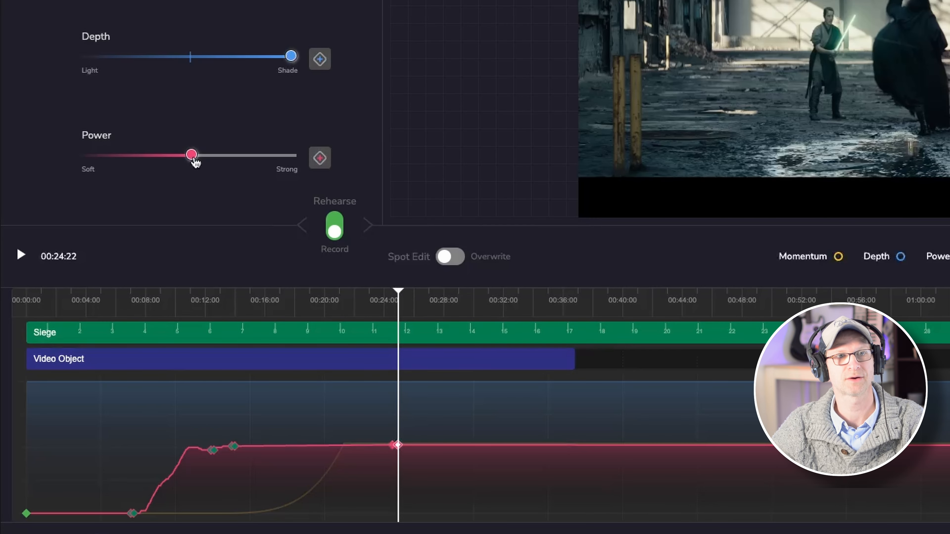
pyautogui.moveTo(194, 161); pyautogui.dragTo(288, 160)
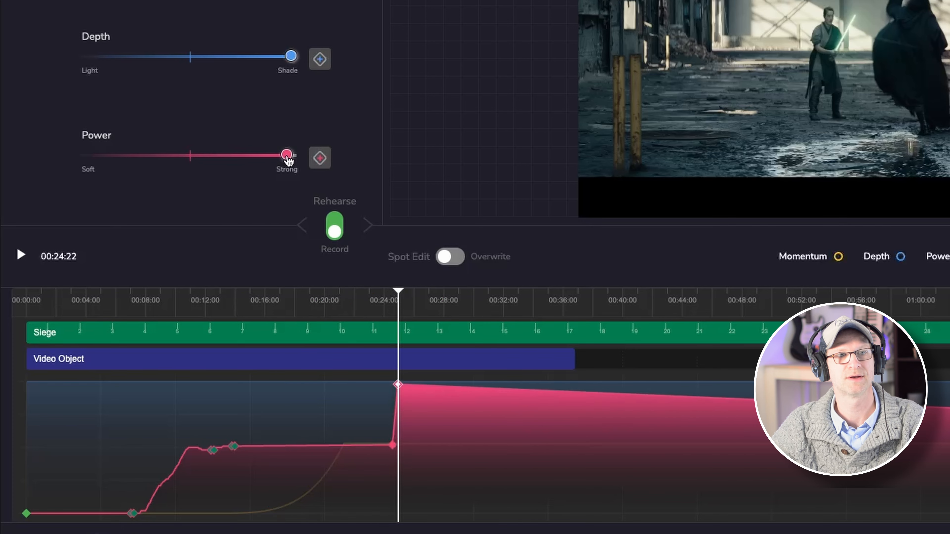
pyautogui.hscroll(15, 538, 410)
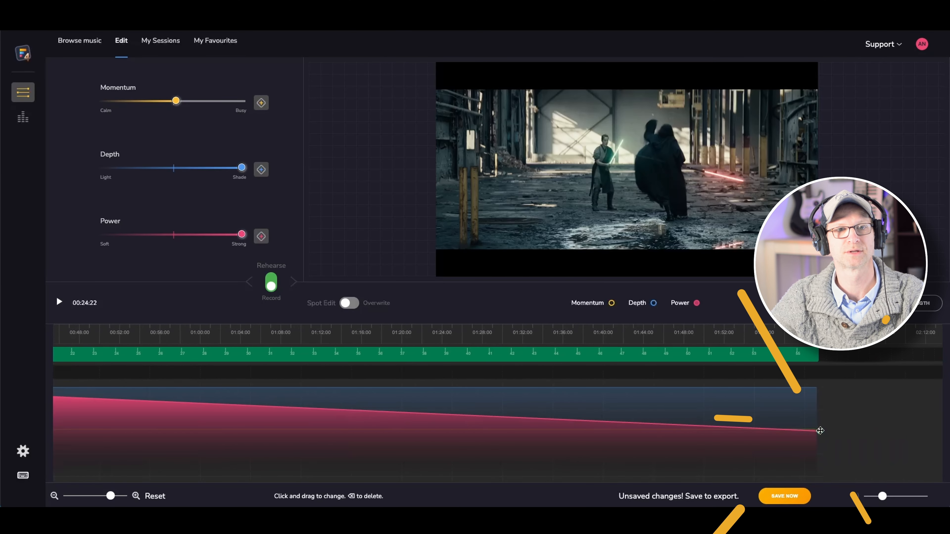
pyautogui.moveTo(817, 432); pyautogui.dragTo(818, 385)
pyautogui.hscroll(-3, 625, 404)
pyautogui.hscroll(-15, 623, 400)
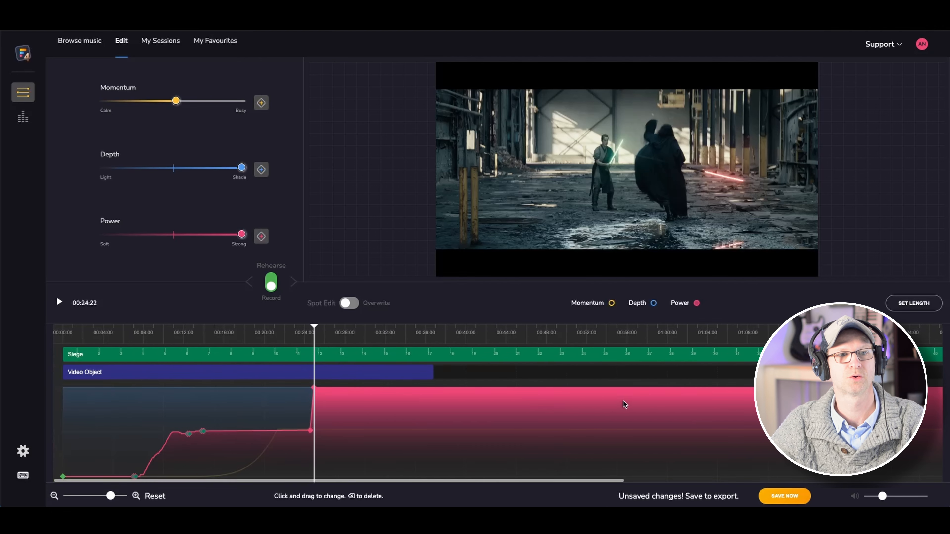
# Play back the Power jump from about 22 seconds with the film, then return the playhead to 00:21:07.
pyautogui.click(292, 334)
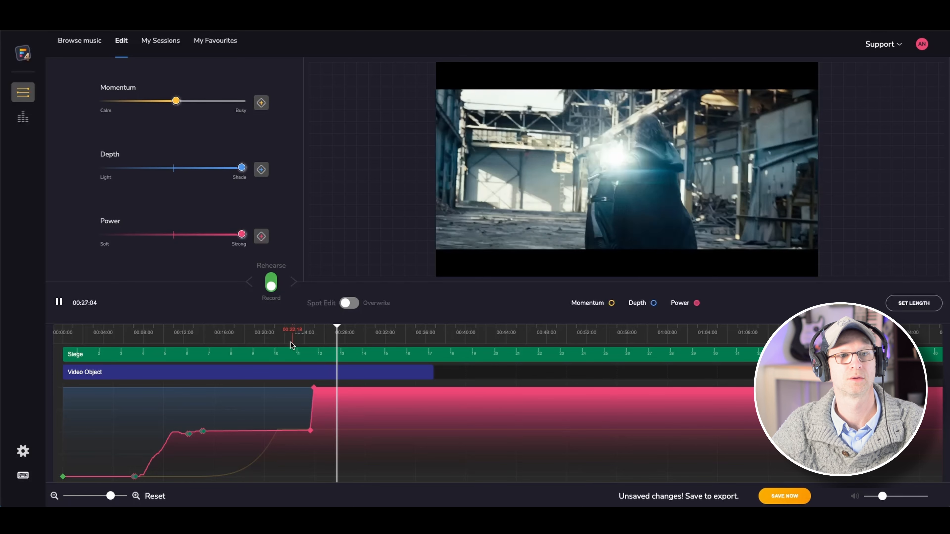
pyautogui.press('space')
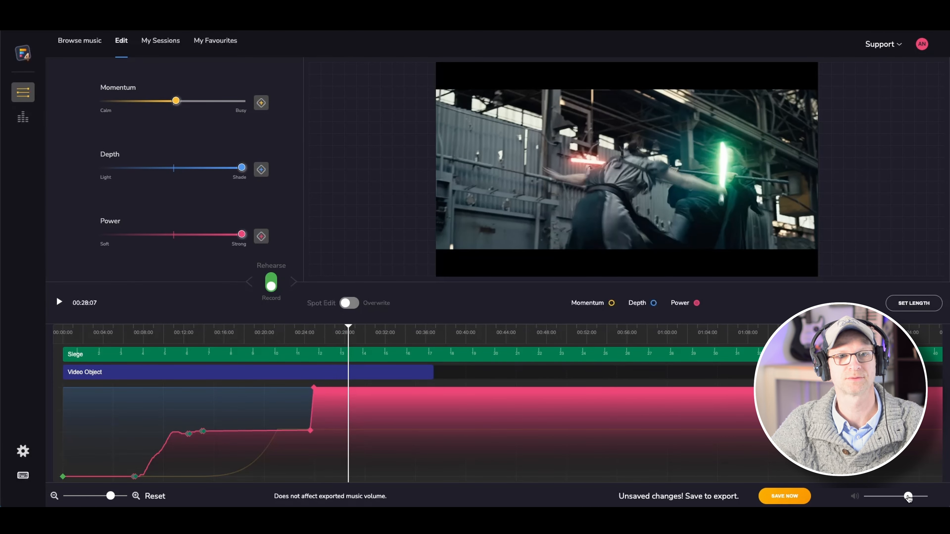
pyautogui.click(278, 333)
# Select the Depth curve from 00:24:10 to about 42.5 seconds and lower Depth there to about the slider's midpoint.
pyautogui.press('d')
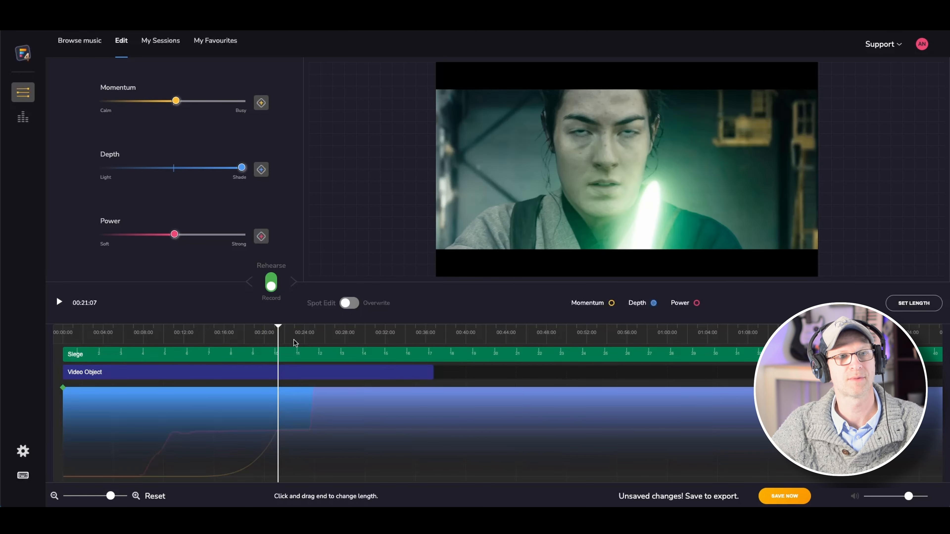
pyautogui.moveTo(298, 335); pyautogui.dragTo(309, 338)
pyautogui.press('p')
pyautogui.click(312, 335)
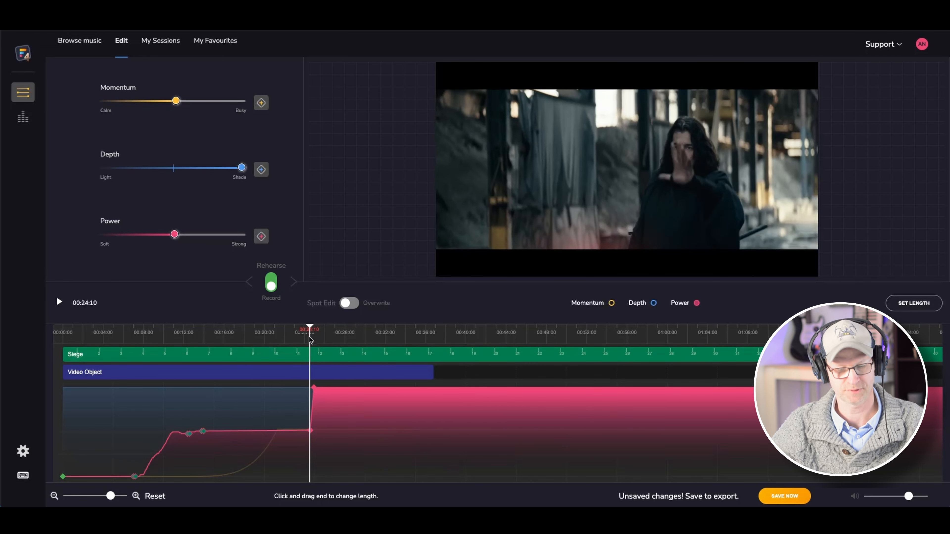
pyautogui.press('d')
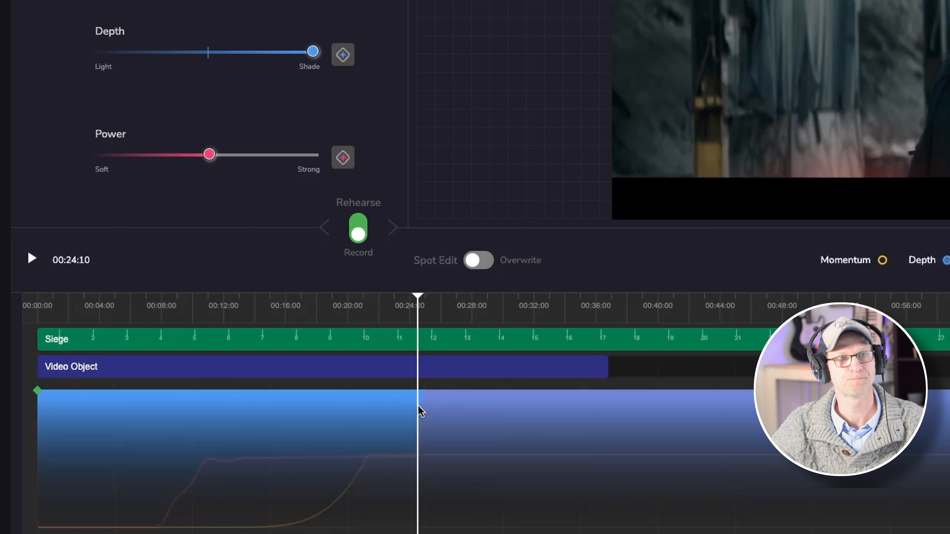
pyautogui.moveTo(420, 409); pyautogui.dragTo(431, 407)
pyautogui.moveTo(600, 417); pyautogui.dragTo(698, 420)
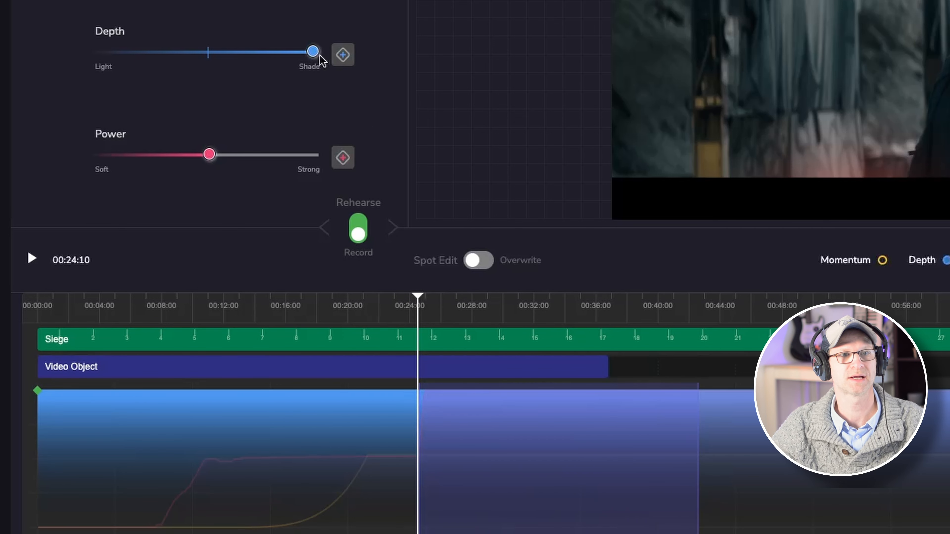
pyautogui.moveTo(312, 53); pyautogui.dragTo(216, 73)
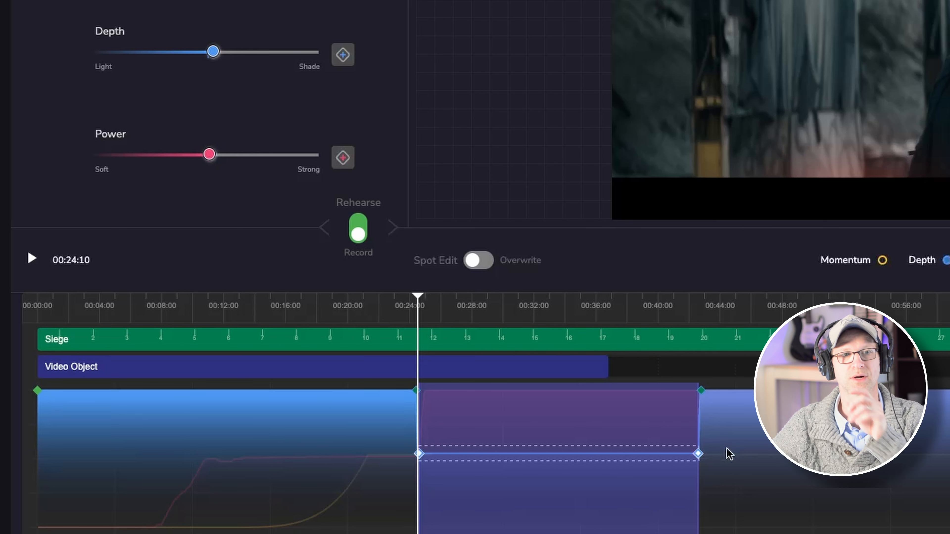
# Apply Level Middle to the selected Depth section and play the scene back from 00:20:15.
pyautogui.rightClick(572, 439)
pyautogui.moveTo(632, 454)
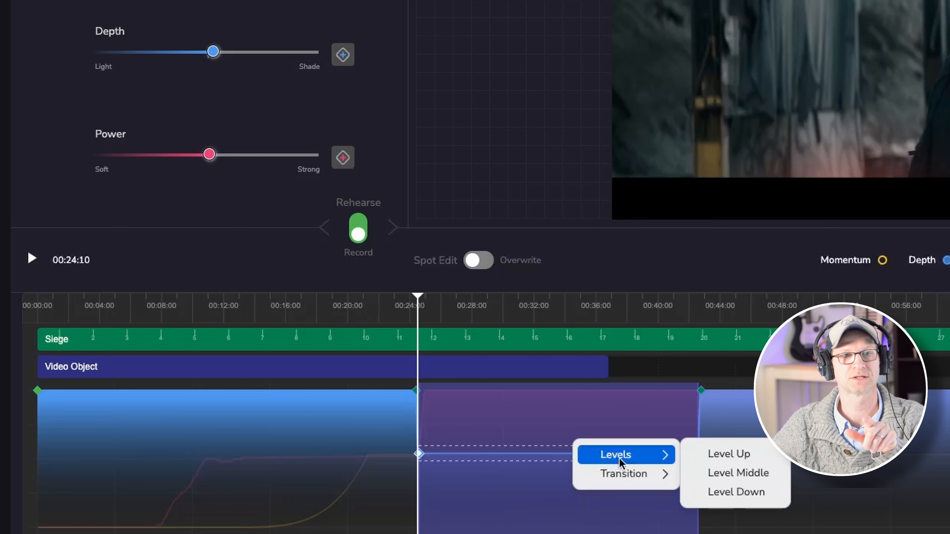
pyautogui.click(726, 474)
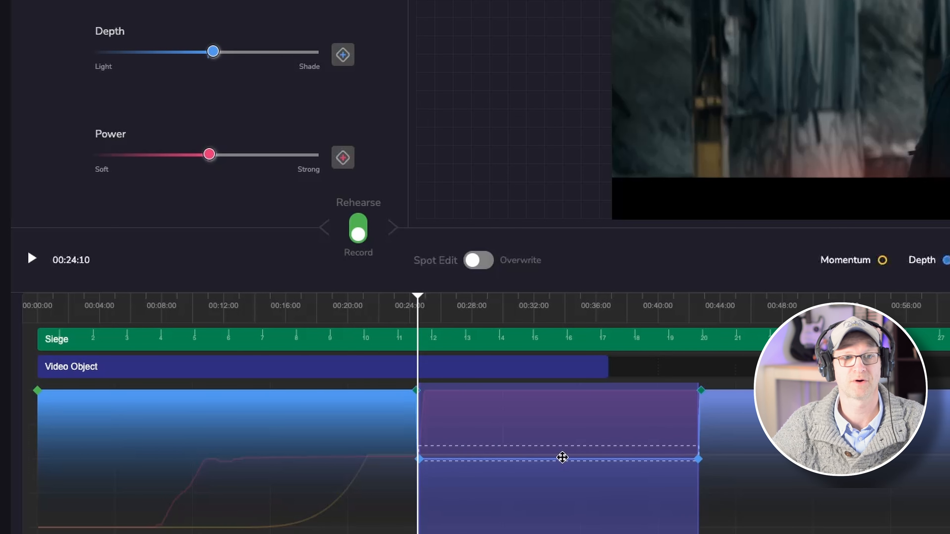
pyautogui.click(759, 457)
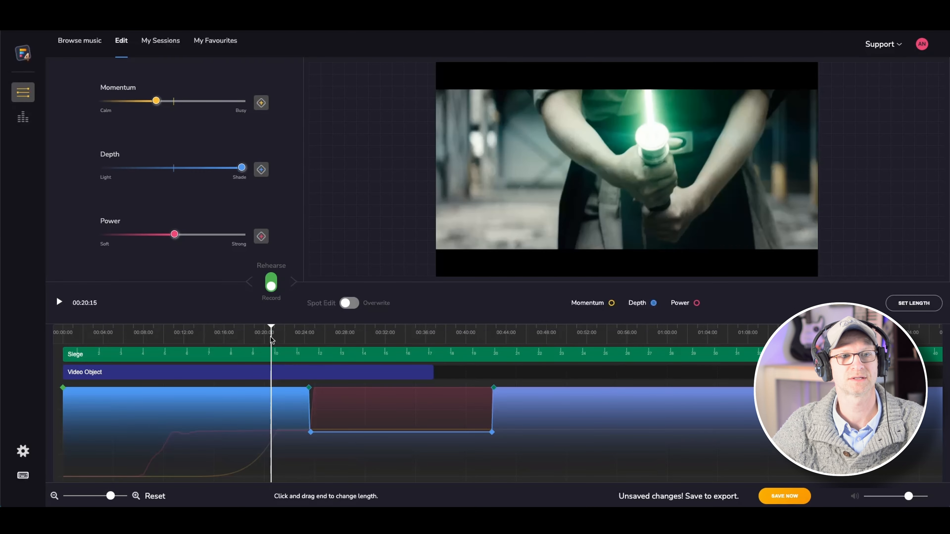
pyautogui.press('space')
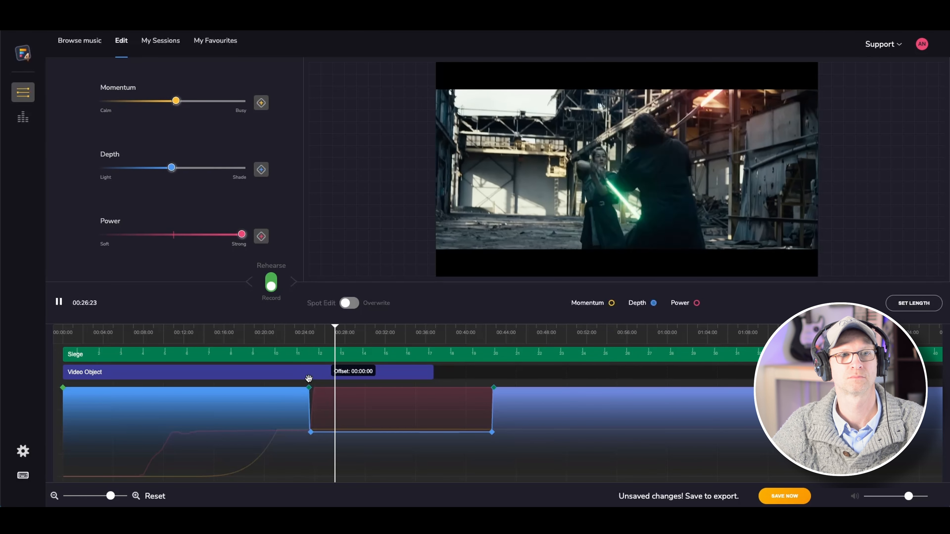
pyautogui.press('space')
# Draw a freehand Depth descent from full Shade at about 20.5 seconds down to near the middle level at about 24.6 seconds.
pyautogui.click(295, 336)
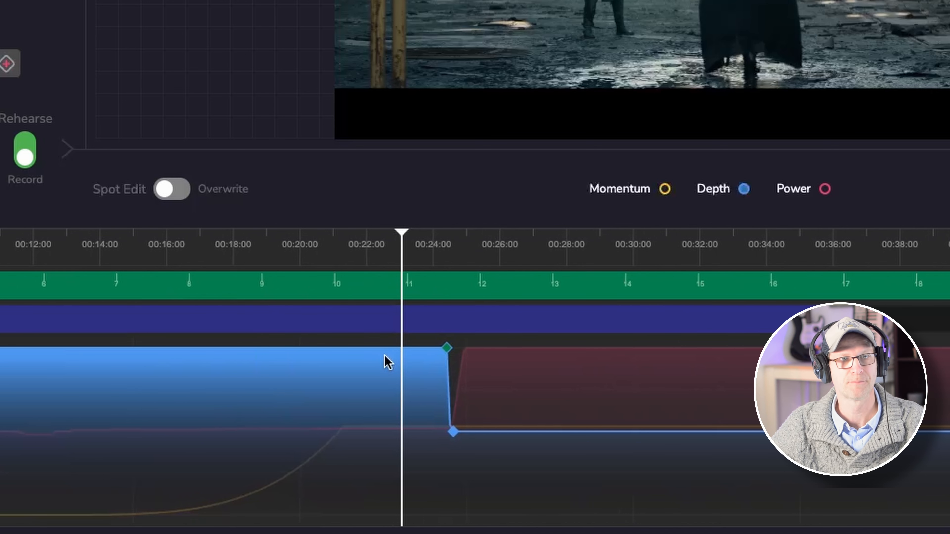
pyautogui.moveTo(372, 352)
pyautogui.mouseDown()
pyautogui.moveTo(397, 356)
pyautogui.moveTo(430, 385)
pyautogui.moveTo(464, 435)
pyautogui.moveTo(454, 425)
pyautogui.mouseUp()
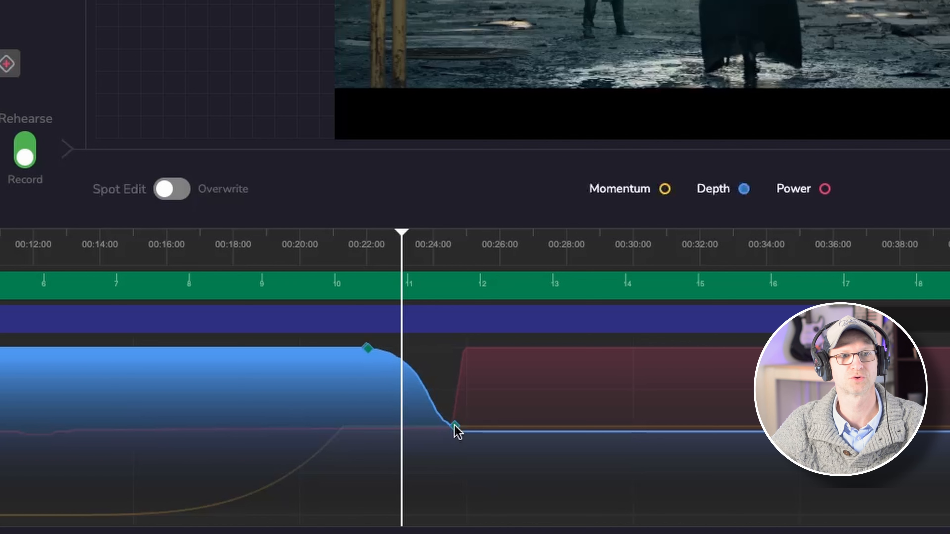
pyautogui.moveTo(326, 360); pyautogui.dragTo(458, 433)
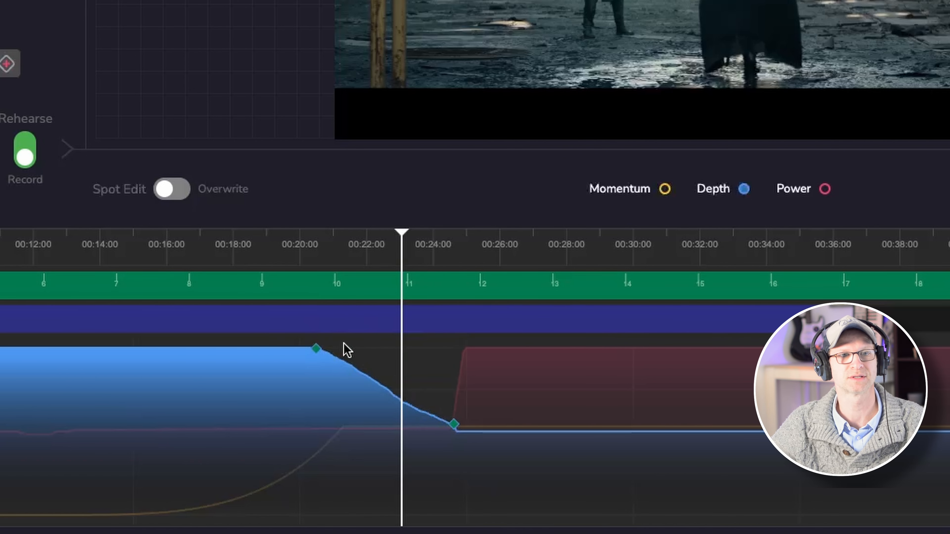
# Apply a Linear transition to the Depth descent between about 20 and 25 seconds, then play it back.
pyautogui.moveTo(310, 350); pyautogui.dragTo(454, 362)
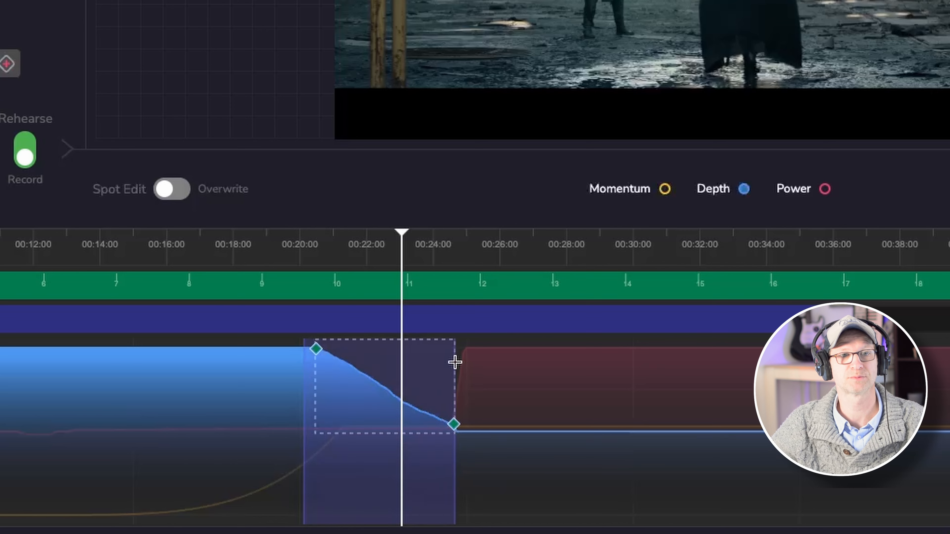
pyautogui.rightClick(424, 381)
pyautogui.moveTo(501, 423)
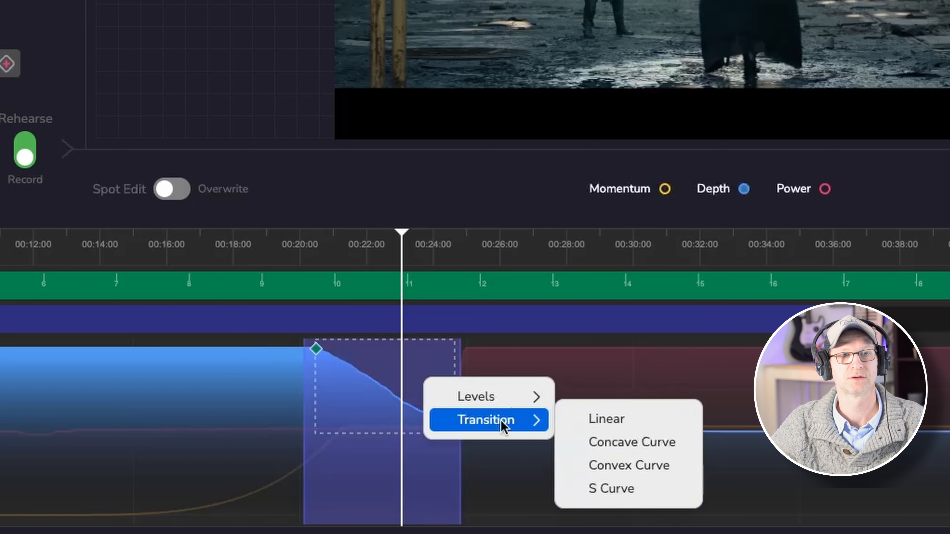
pyautogui.click(630, 422)
pyautogui.click(276, 424)
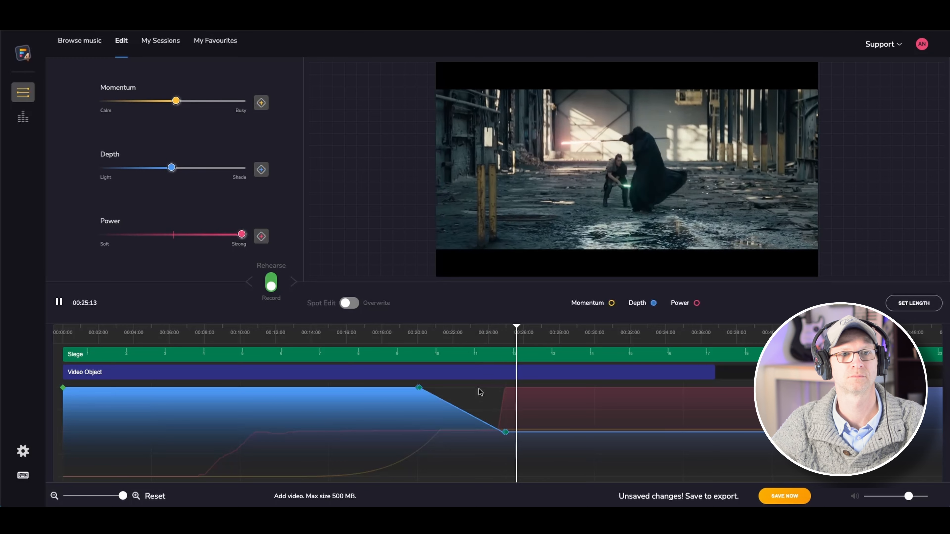
pyautogui.press('space')
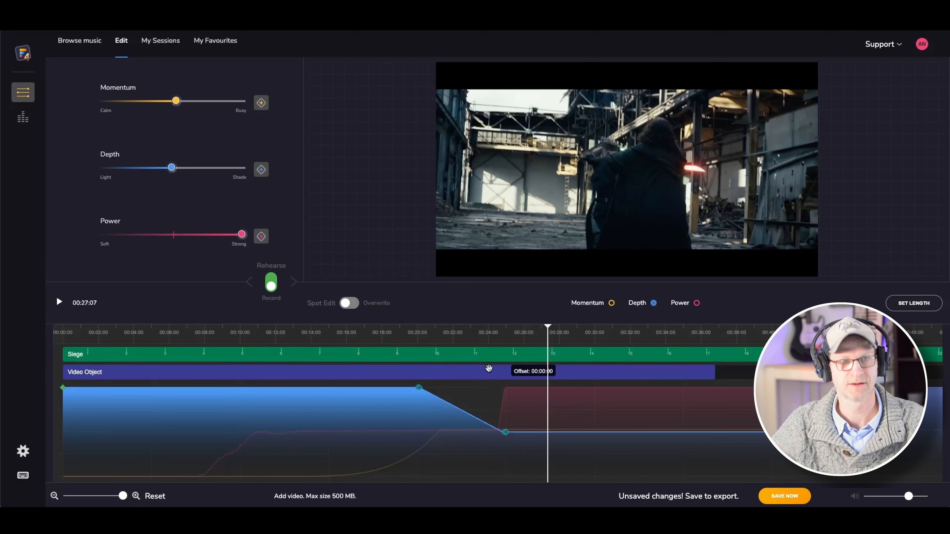
# Move the playhead to 00:25:04, expand the Brass sounds in the instrument list and play to check their levels.
pyautogui.press('p')
pyautogui.moveTo(449, 336); pyautogui.dragTo(512, 339)
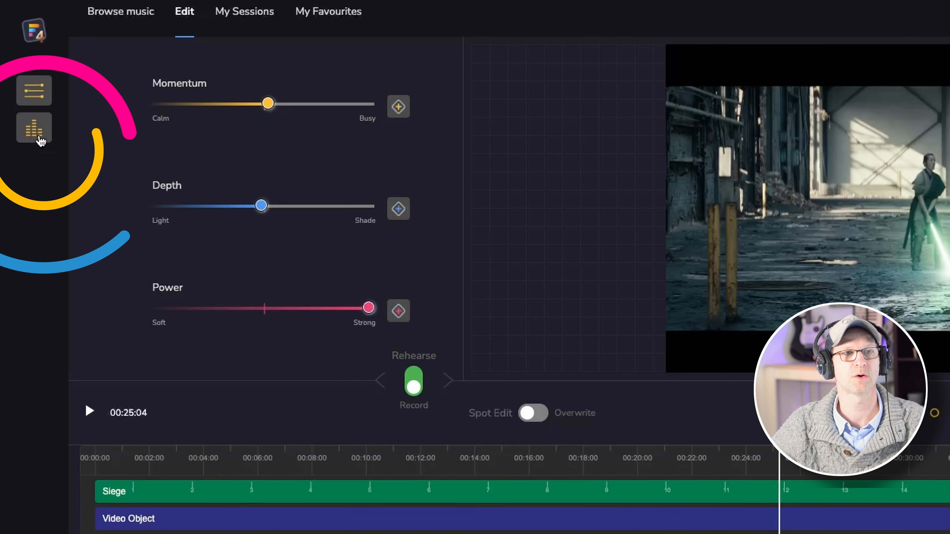
pyautogui.click(39, 139)
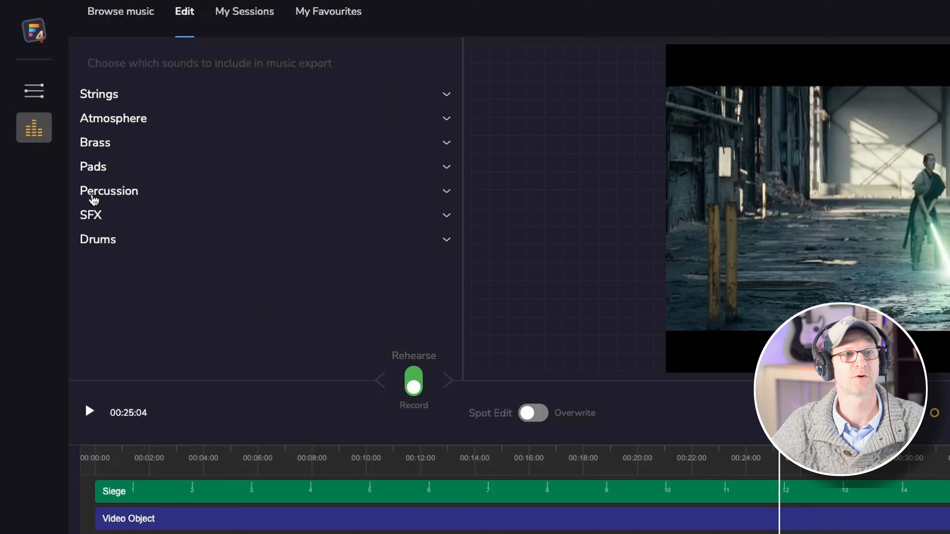
pyautogui.click(99, 145)
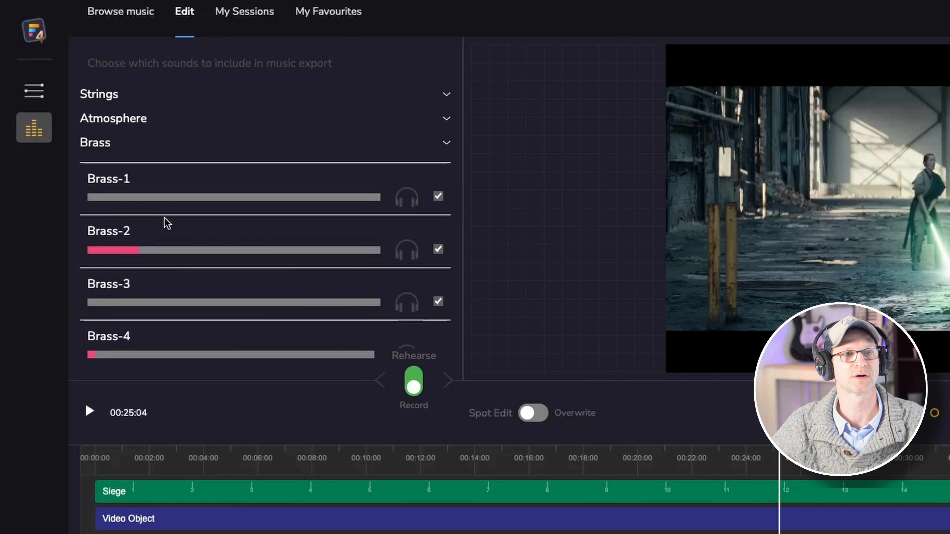
pyautogui.click(90, 139)
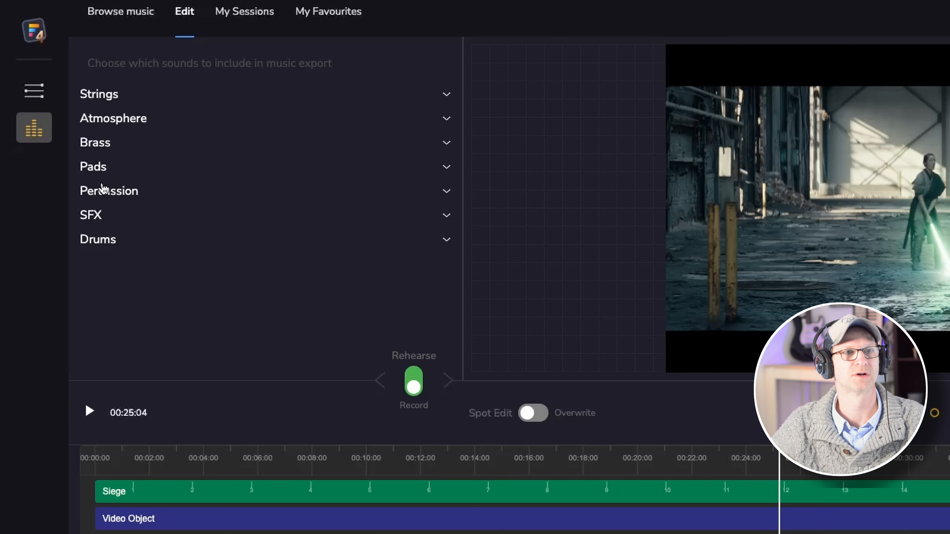
pyautogui.click(108, 145)
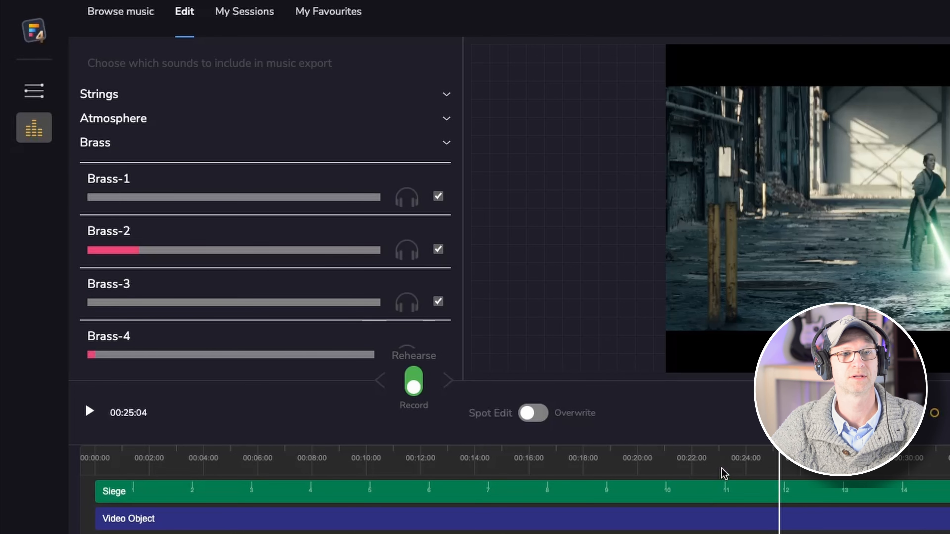
pyautogui.press('space')
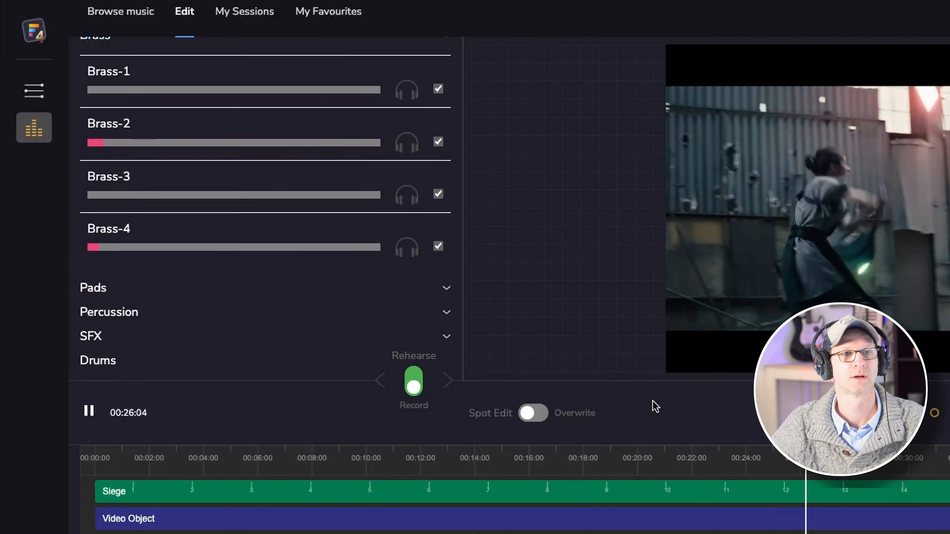
pyautogui.press('space')
# Solo Brass-2 and play it back from about 23 seconds.
pyautogui.click(406, 139)
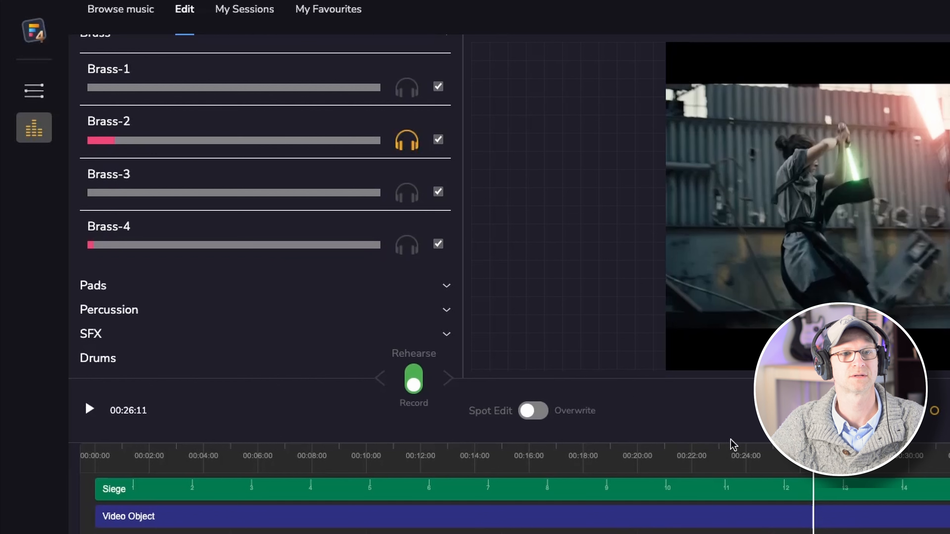
pyautogui.click(735, 451)
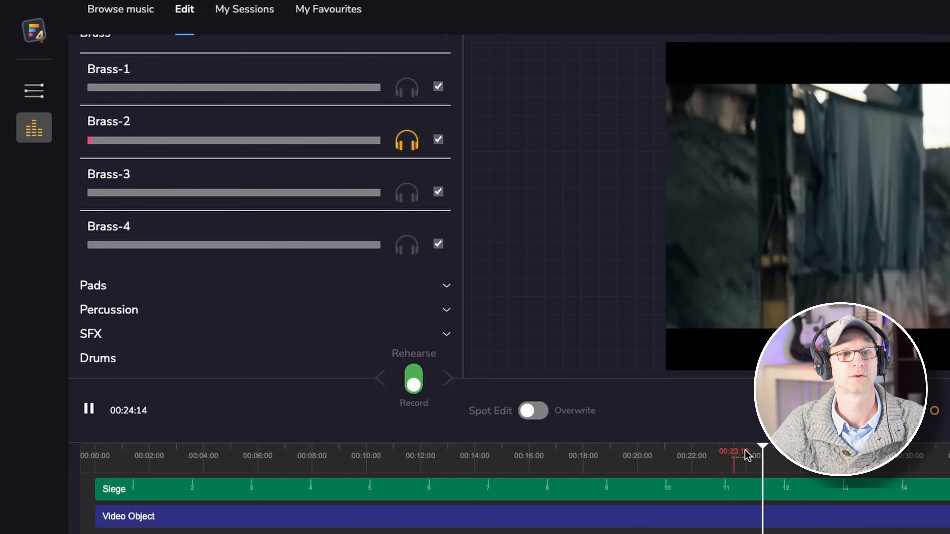
pyautogui.press('space')
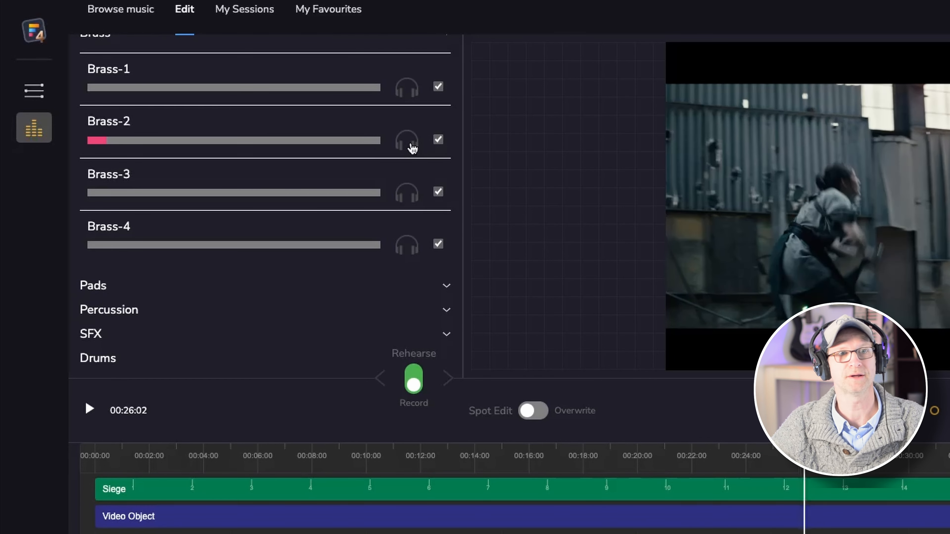
# Exclude Brass-2 from the music export and collapse the Brass group.
pyautogui.click(437, 139)
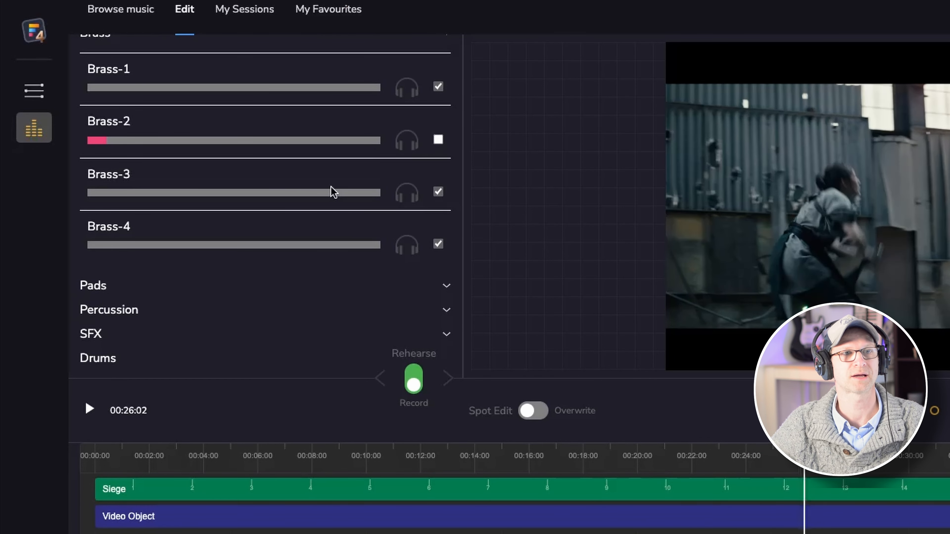
pyautogui.scroll(3, 334, 193)
pyautogui.click(103, 134)
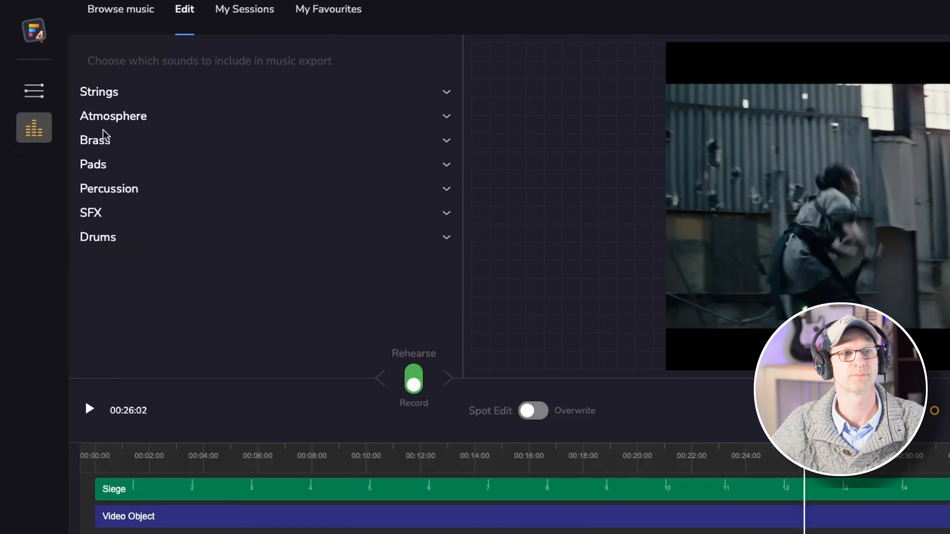
# Return to the Momentum, Depth and Power sliders and position the playhead at 00:22:20.
pyautogui.click(41, 93)
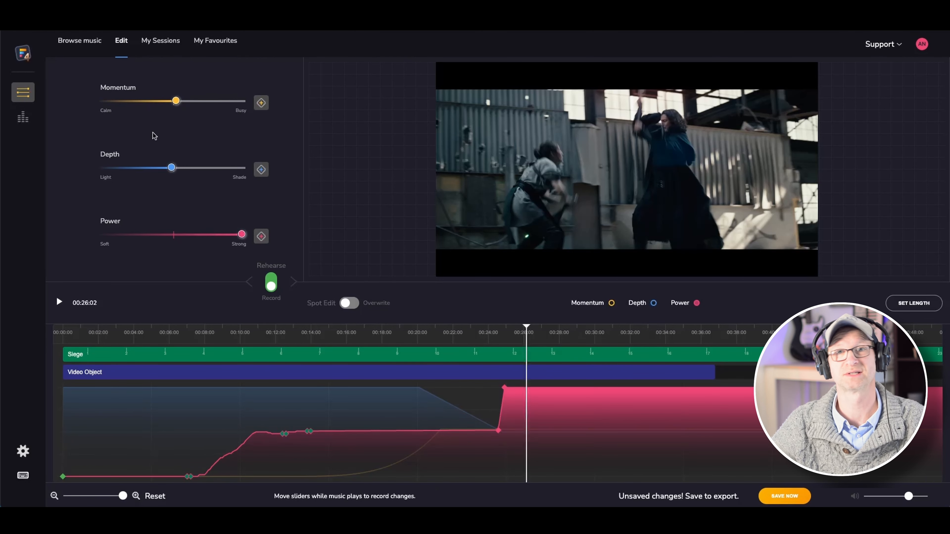
pyautogui.click(468, 332)
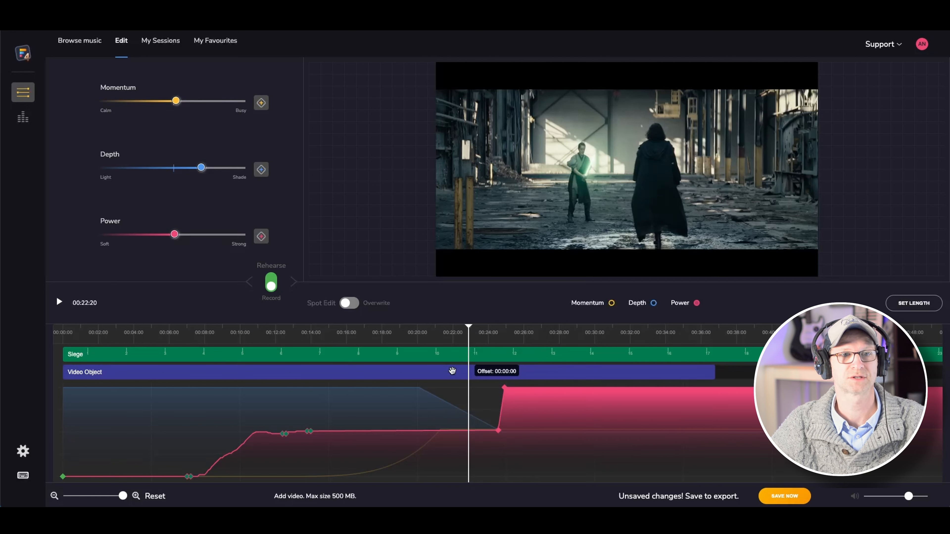
# Play the scene from 00:22:20 to about 00:30:21 and lower the playback volume.
pyautogui.press('space')
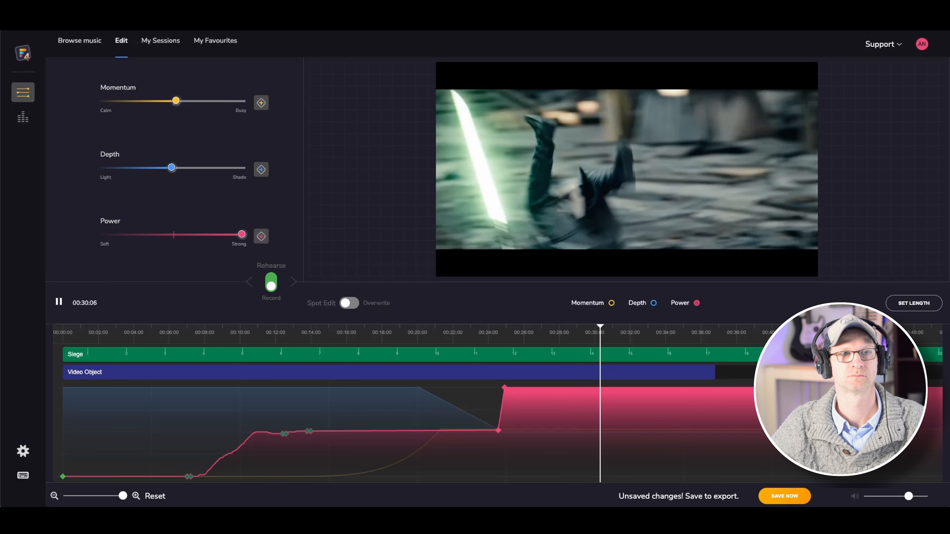
pyautogui.press('space')
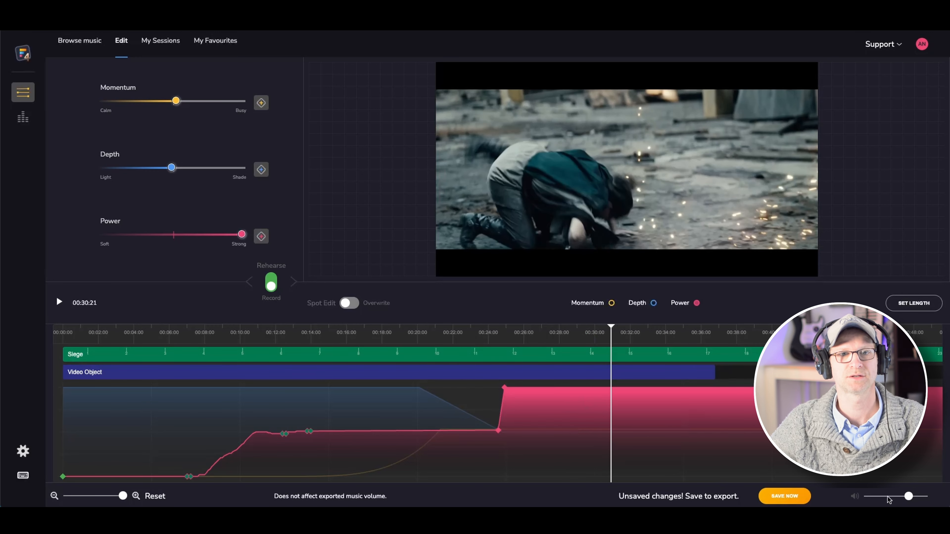
pyautogui.moveTo(909, 496); pyautogui.dragTo(896, 497)
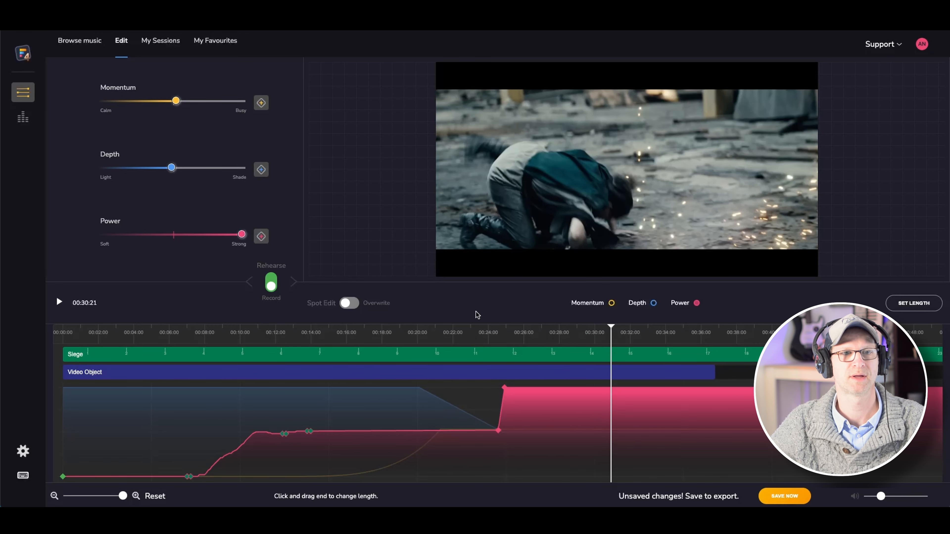
# Play from about 21 seconds with Spot Edit set to Overwrite and record Momentum rising to fully Busy.
pyautogui.click(435, 336)
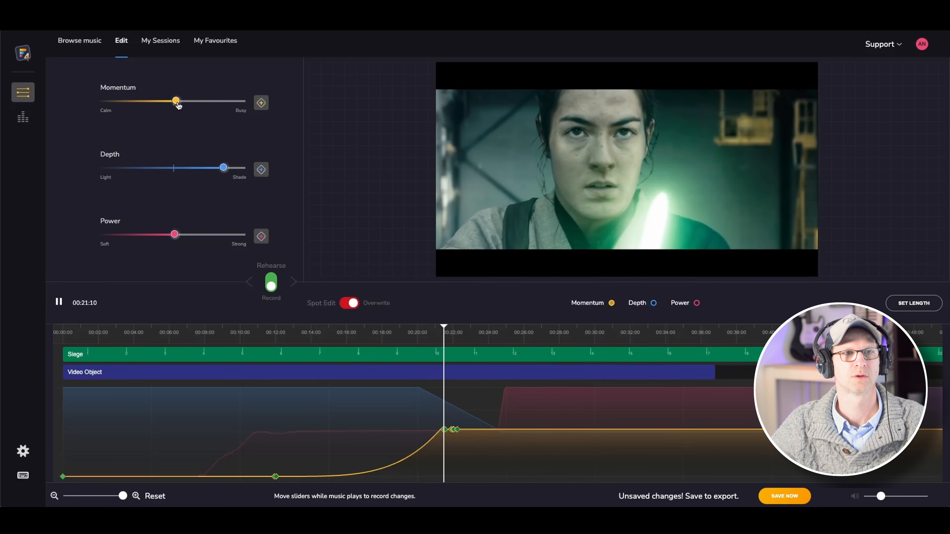
pyautogui.moveTo(179, 103); pyautogui.dragTo(247, 104)
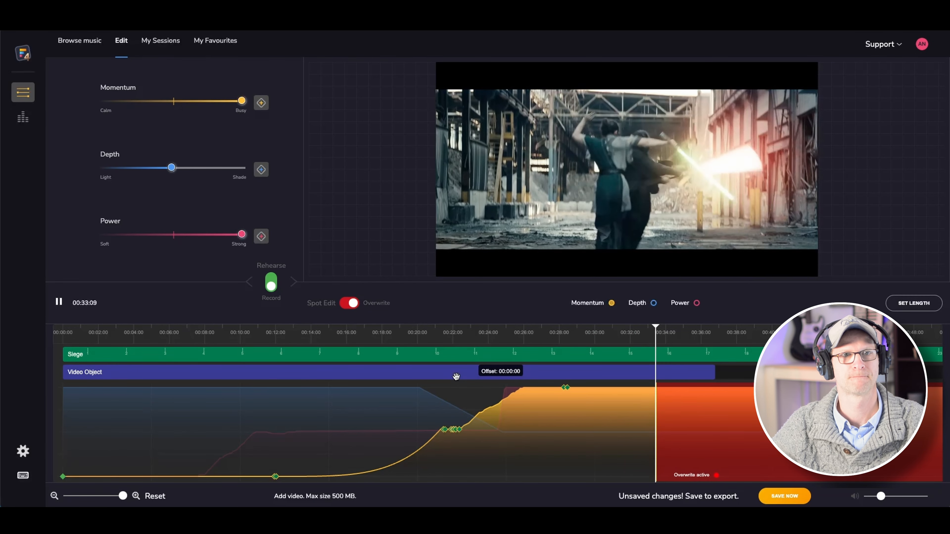
pyautogui.press('space')
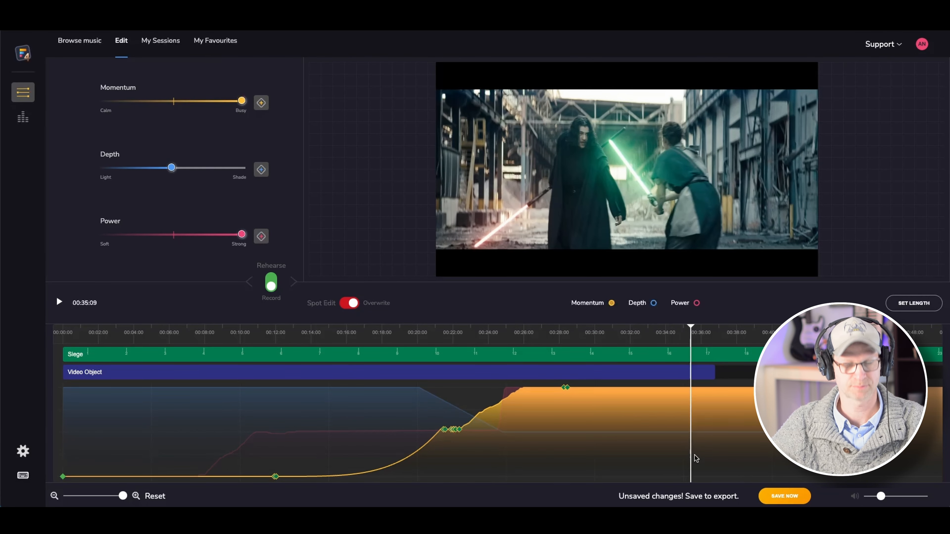
# Save the session under the name SiegeV4Demo.
pyautogui.hotkey('ctrl', 's')
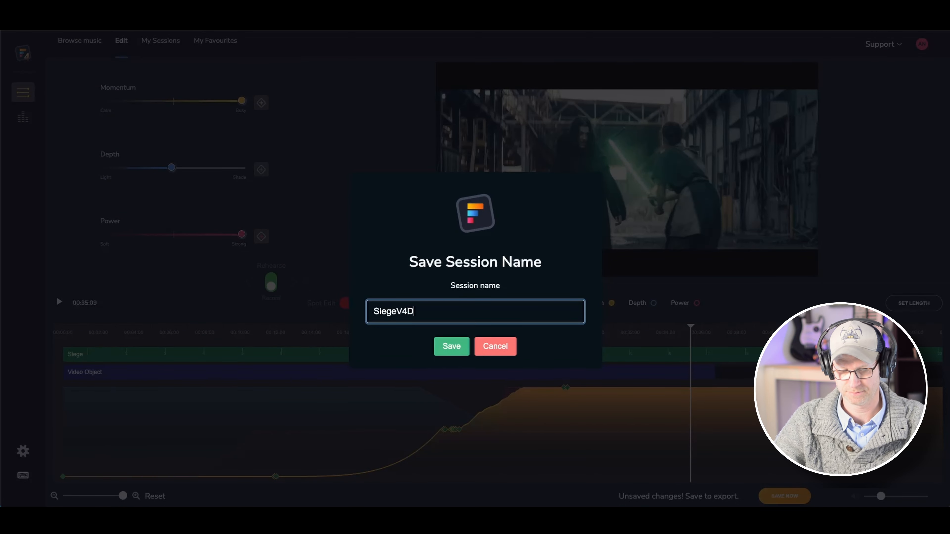
pyautogui.write('V4Demo')
pyautogui.press('Return')
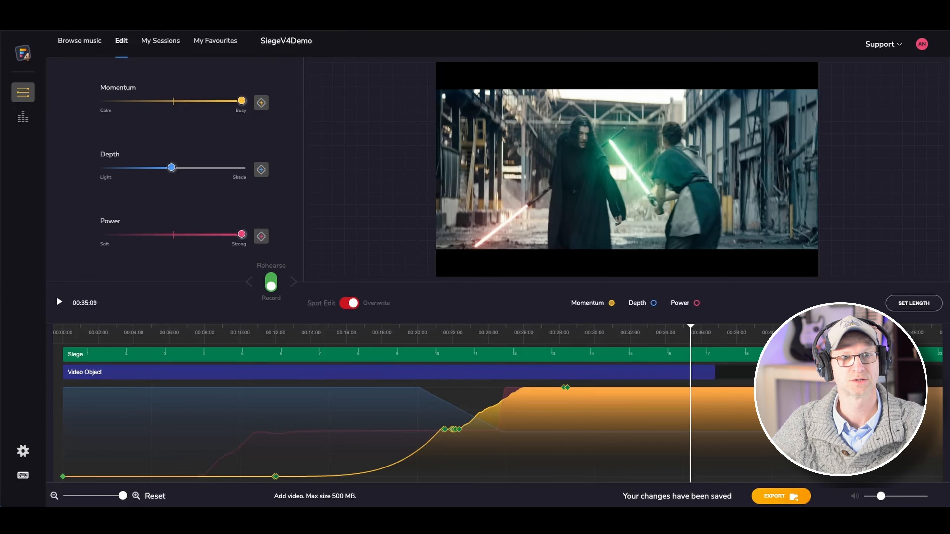
# Shorten the Siege music track to 00:42:20, a little past the end of the video.
pyautogui.press('-')
pyautogui.press('-')
pyautogui.press('-')
pyautogui.press('-')
pyautogui.press('-')
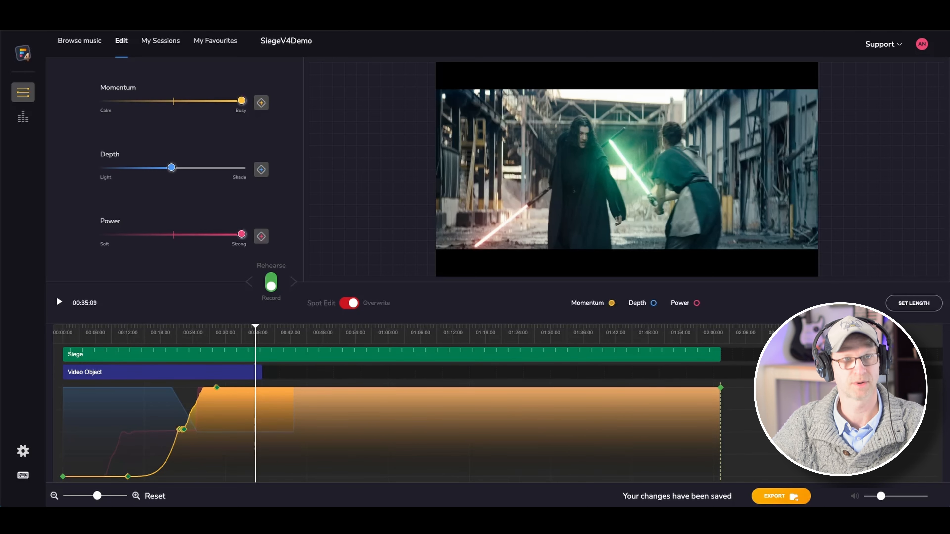
pyautogui.scroll(3, 402, 403)
pyautogui.scroll(-4, 403, 403)
pyautogui.scroll(1, 403, 404)
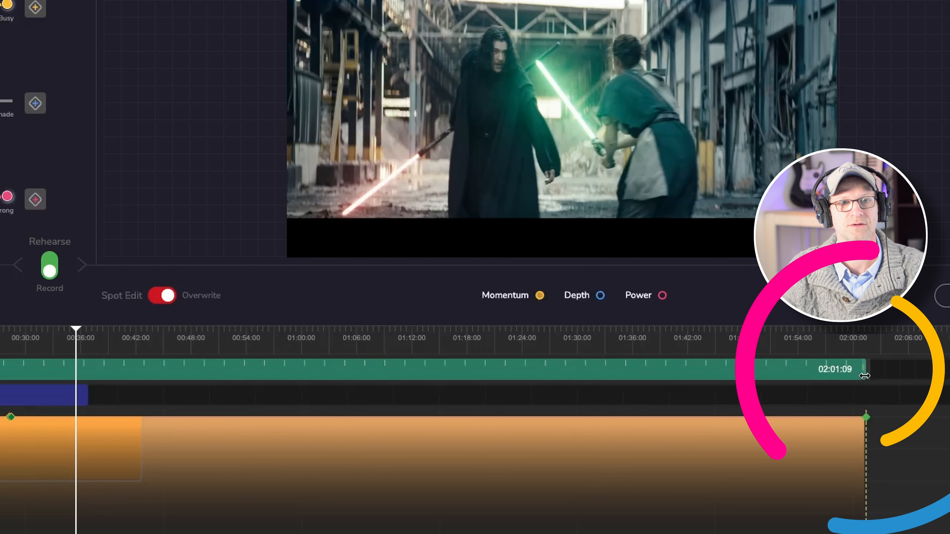
pyautogui.moveTo(864, 375); pyautogui.dragTo(528, 369)
pyautogui.moveTo(391, 374); pyautogui.dragTo(145, 374)
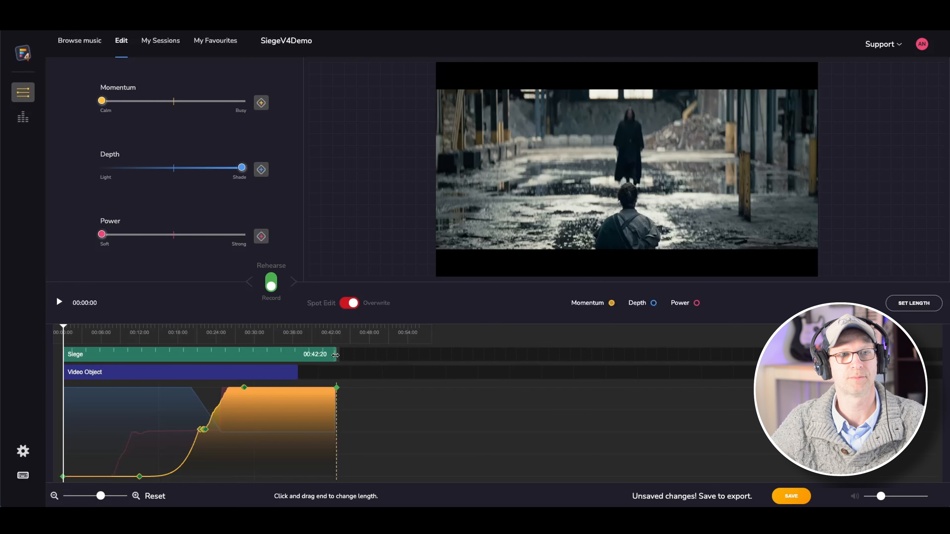
# Review the Length options in the advanced preferences, including match type, transitions and cut downs.
pyautogui.click(23, 452)
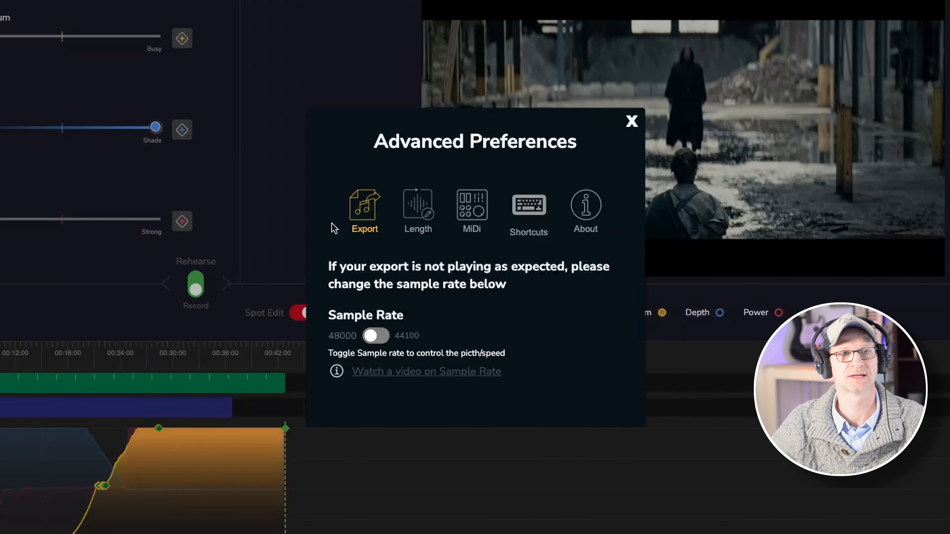
pyautogui.click(419, 204)
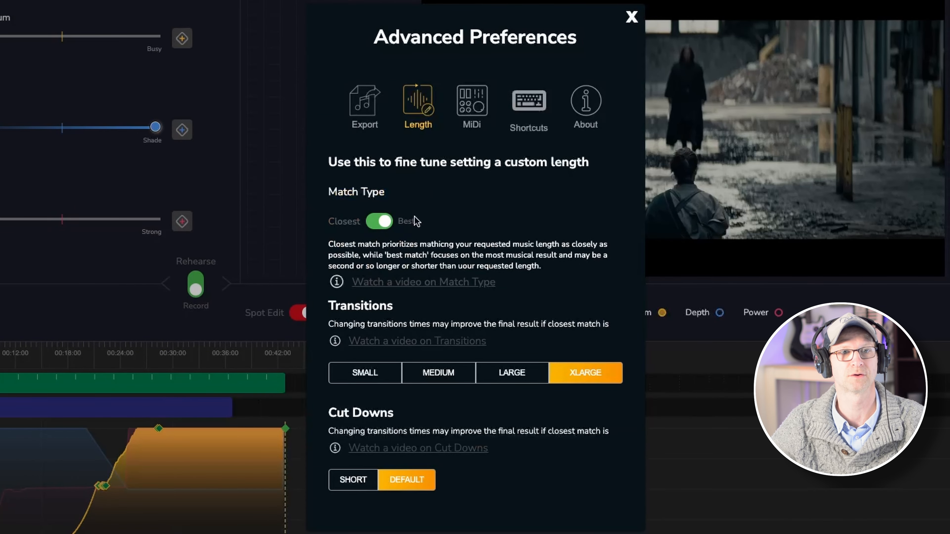
pyautogui.click(632, 18)
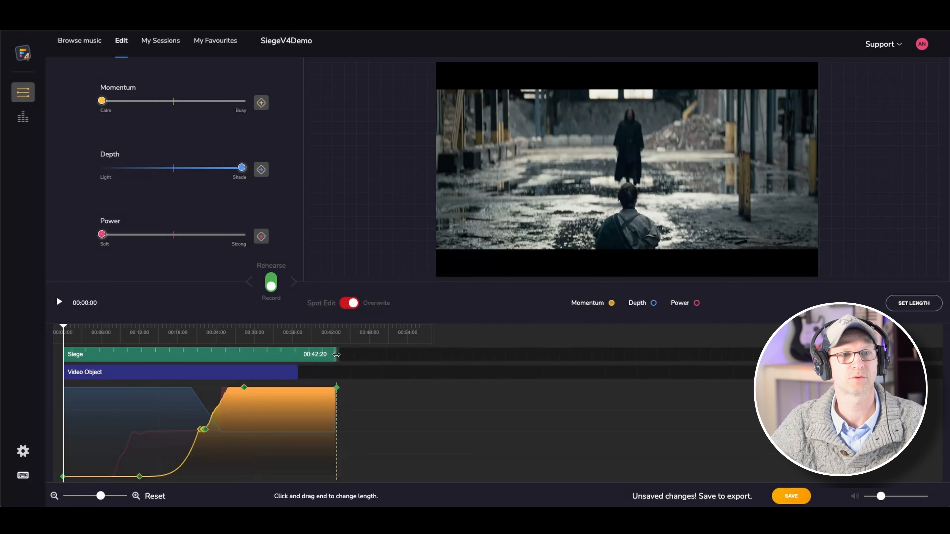
# Play the shortened track from about 28 seconds and again from about 21 seconds.
pyautogui.click(246, 334)
pyautogui.press('space')
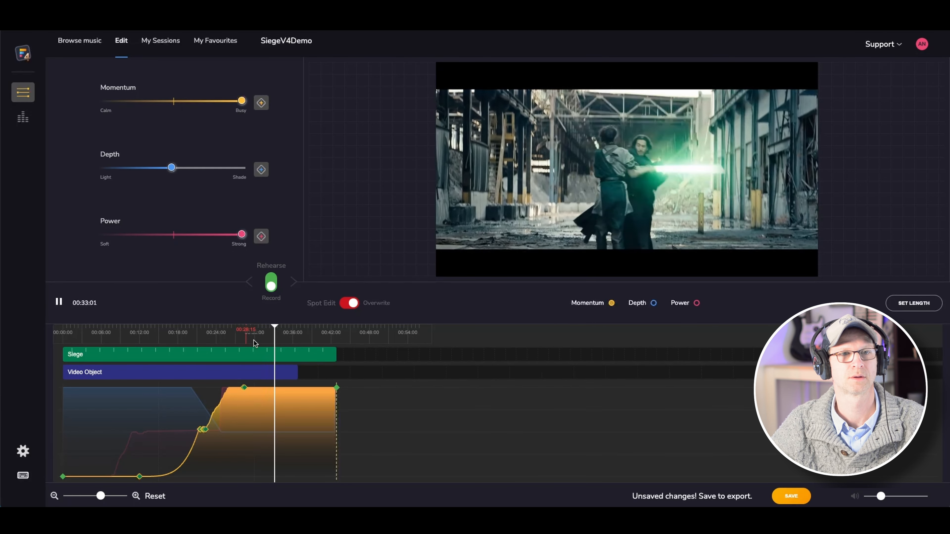
pyautogui.press('space')
pyautogui.click(203, 335)
pyautogui.press('space')
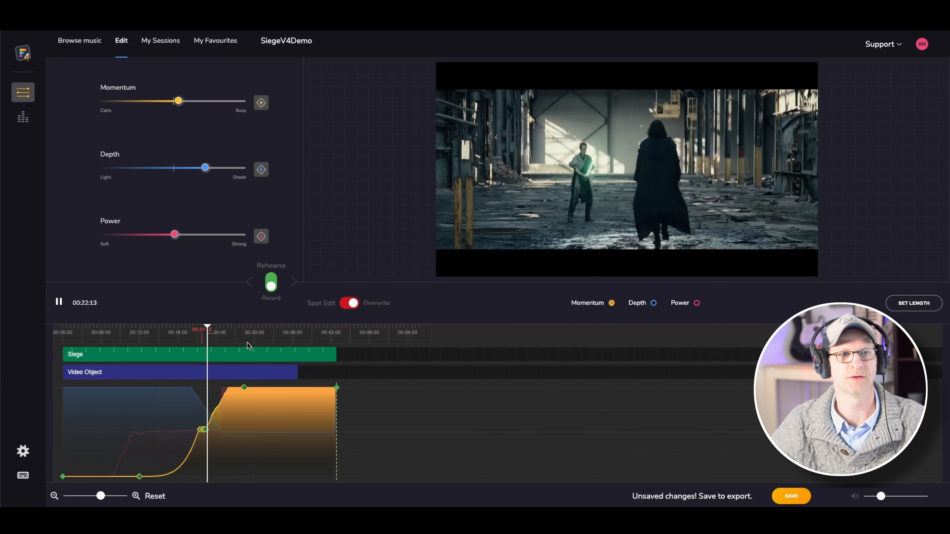
pyautogui.press('space')
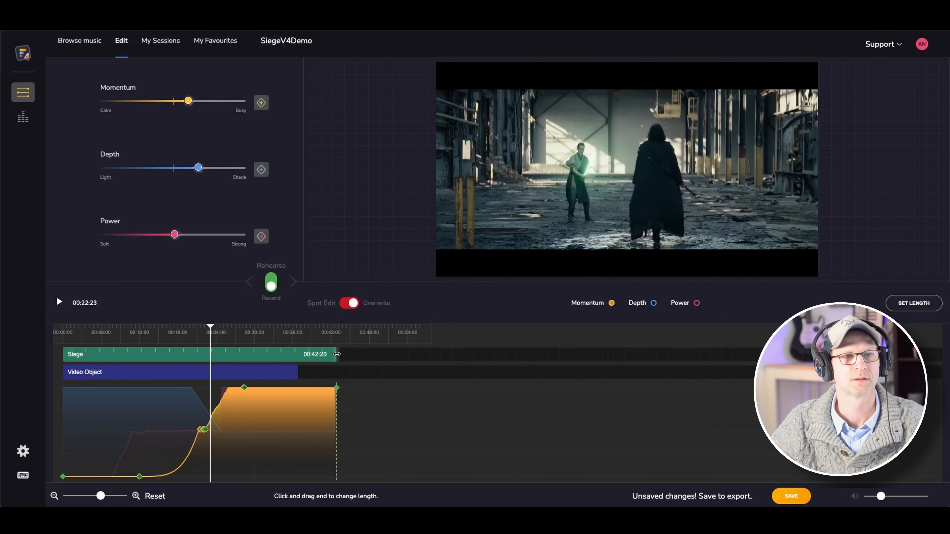
# Extend the Siege track to 00:48:14 and play it back from about 27 seconds.
pyautogui.moveTo(337, 354); pyautogui.dragTo(372, 354)
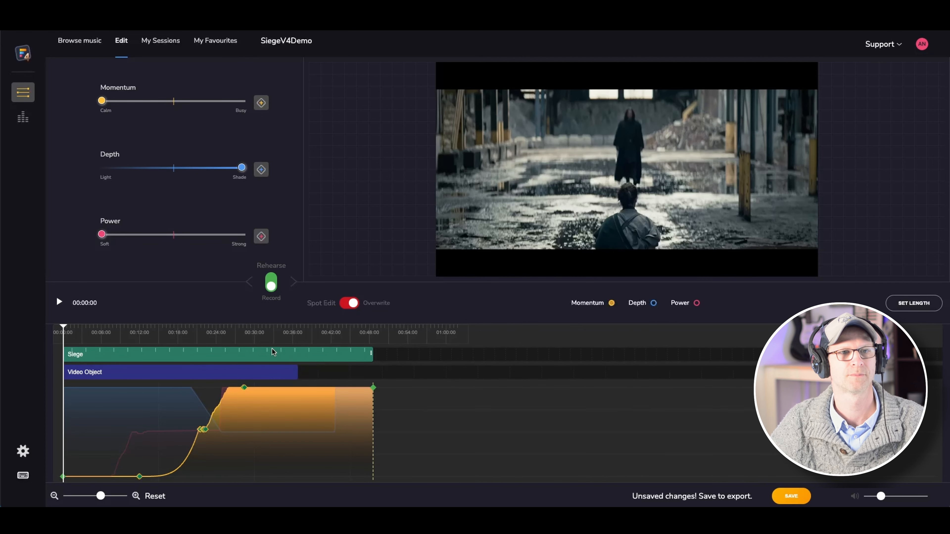
pyautogui.click(240, 338)
pyautogui.press('space')
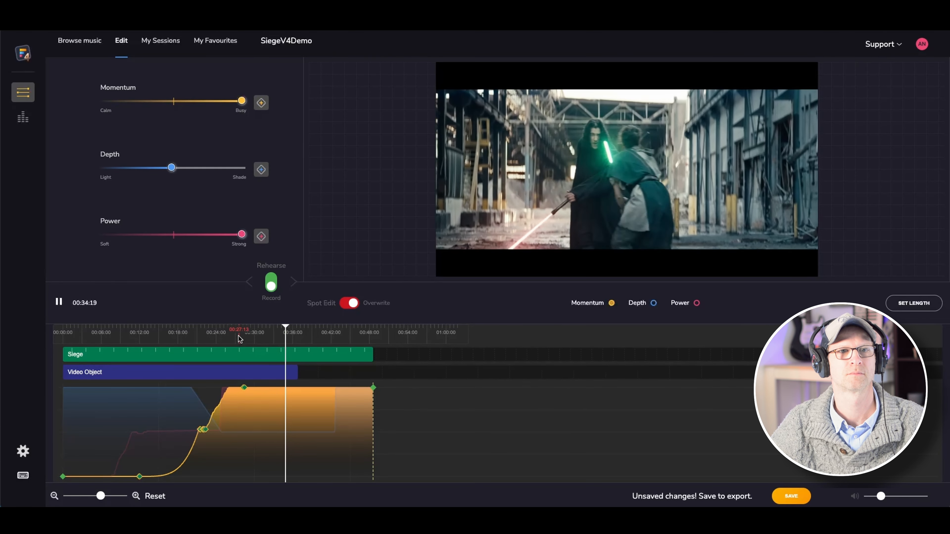
pyautogui.press('space')
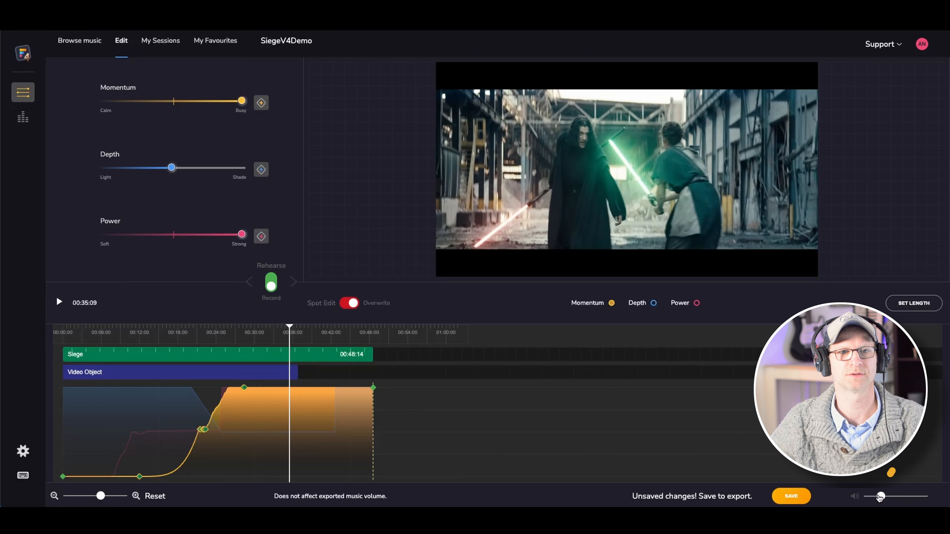
# Raise the playback volume and move the playhead to 00:22:16.
pyautogui.moveTo(880, 496); pyautogui.dragTo(909, 496)
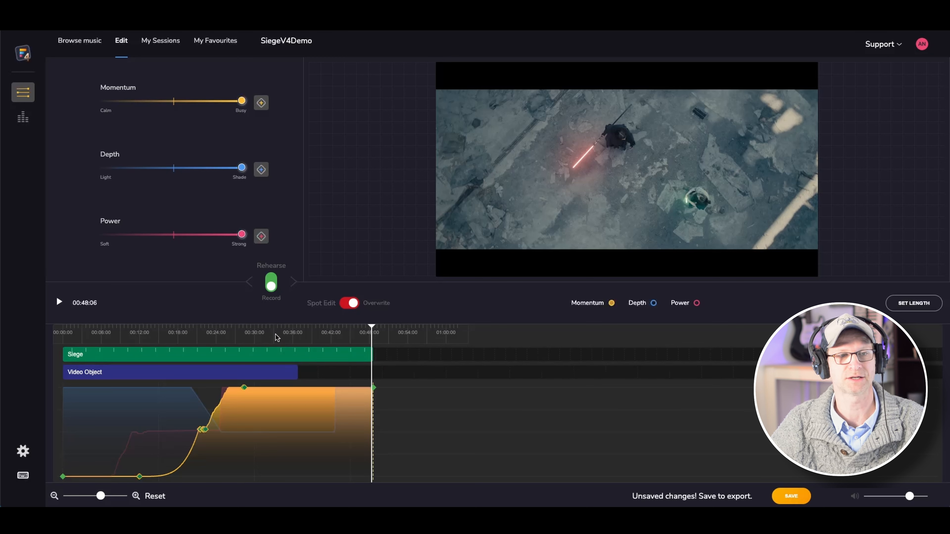
pyautogui.click(281, 337)
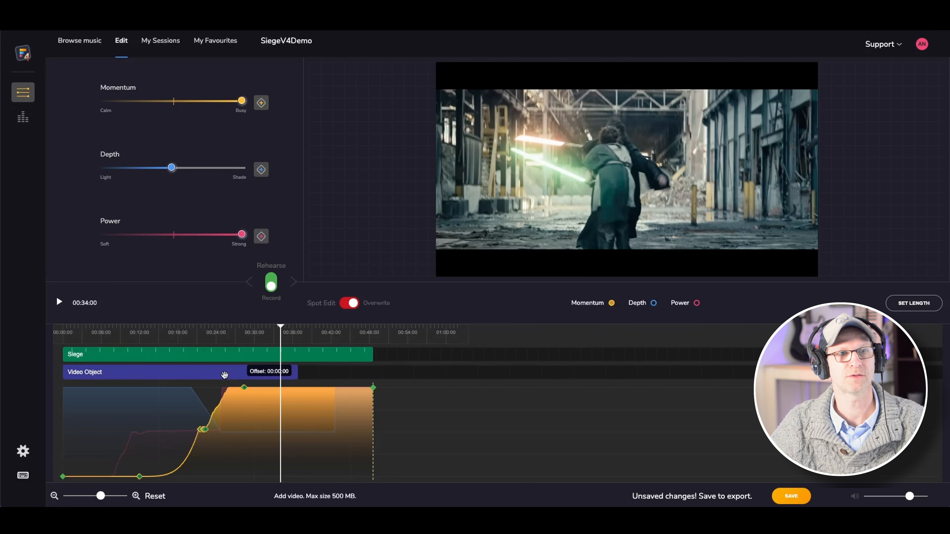
pyautogui.click(209, 339)
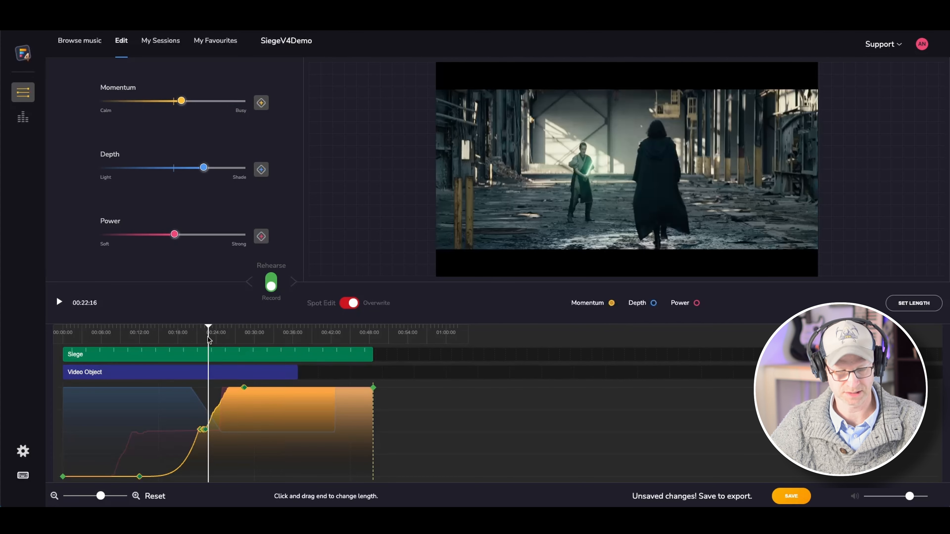
# Delete all Depth automation points between about 17 and 45 seconds to keep Depth at full Shade throughout.
pyautogui.click(219, 416)
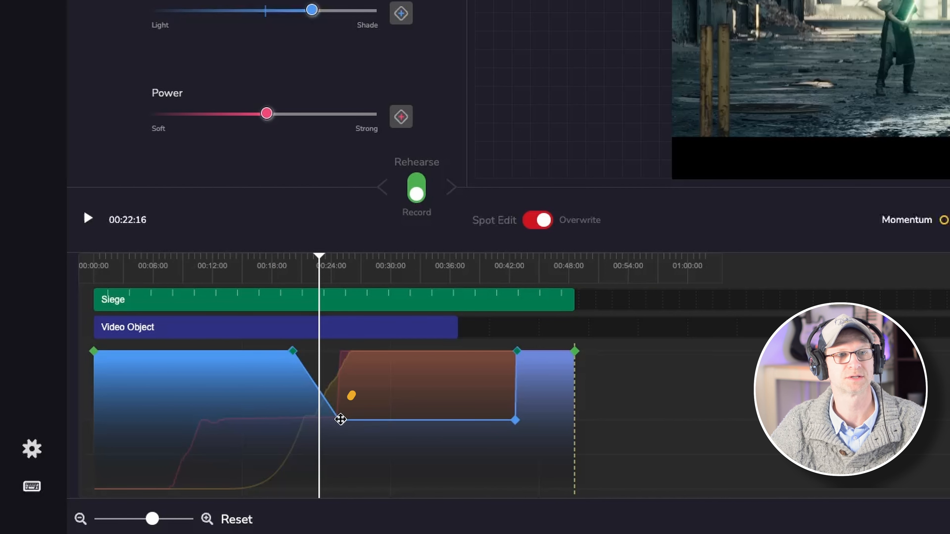
pyautogui.moveTo(342, 420); pyautogui.dragTo(356, 350)
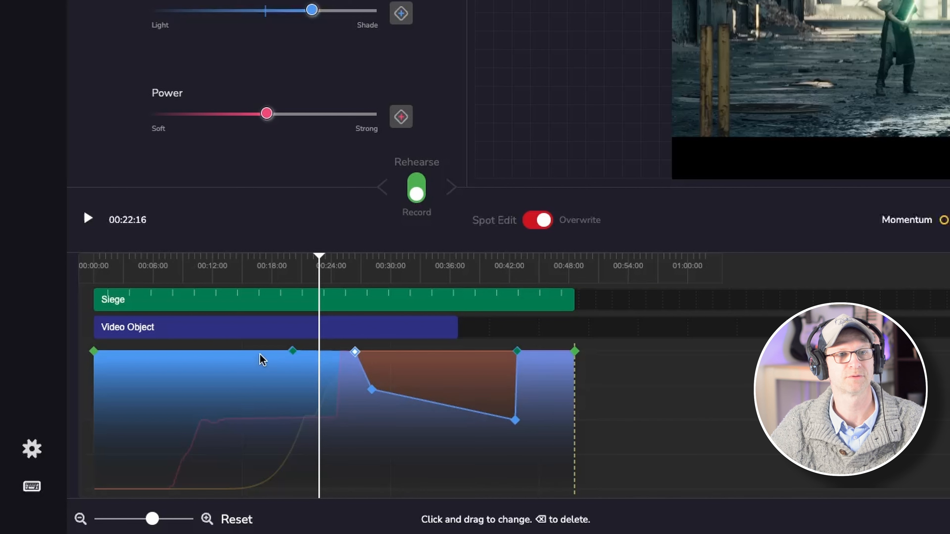
pyautogui.moveTo(265, 351); pyautogui.dragTo(536, 352)
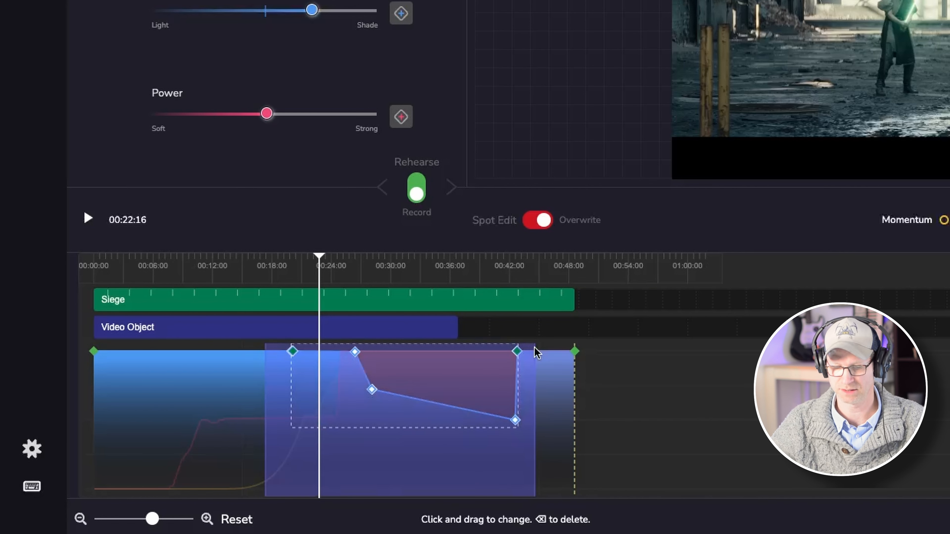
pyautogui.press('BackSpace')
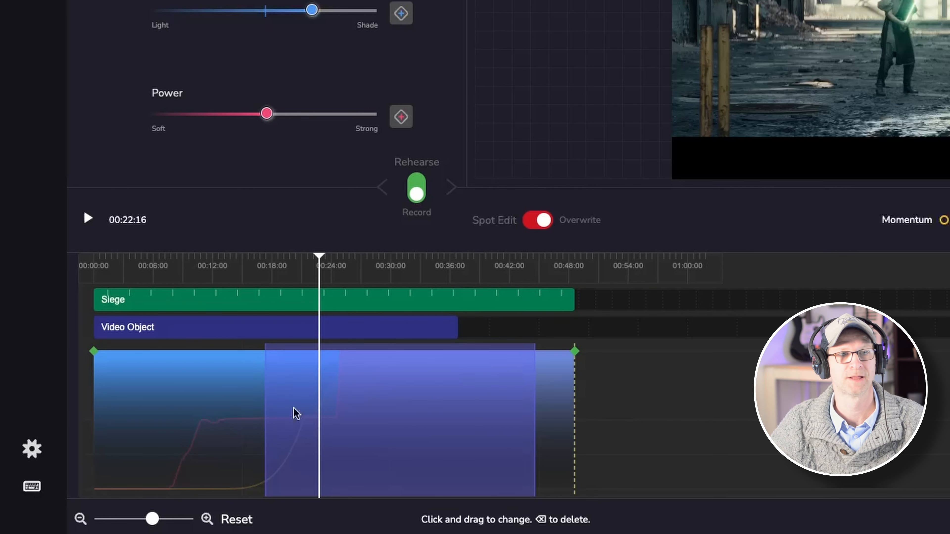
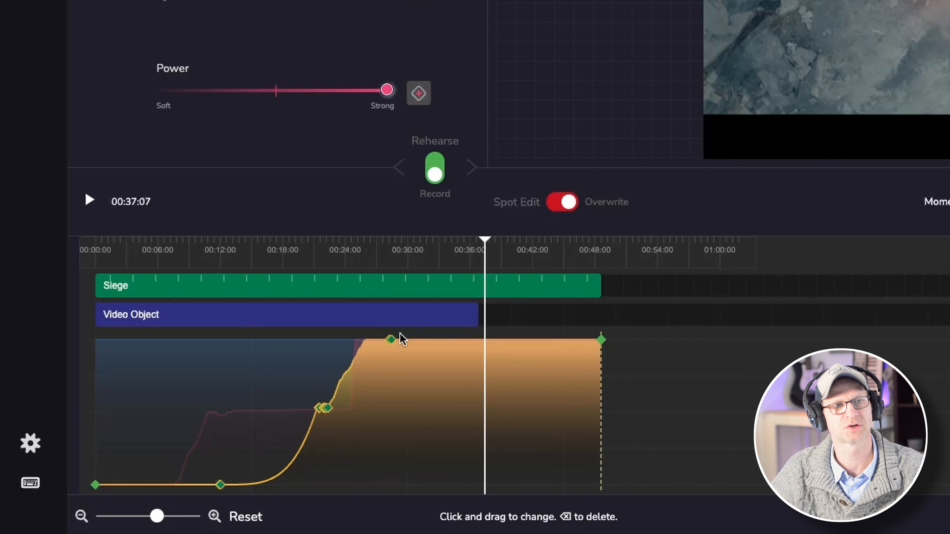
# Bring the Depth and then the Power automation to the front, and save the session changes.
pyautogui.click(389, 403)
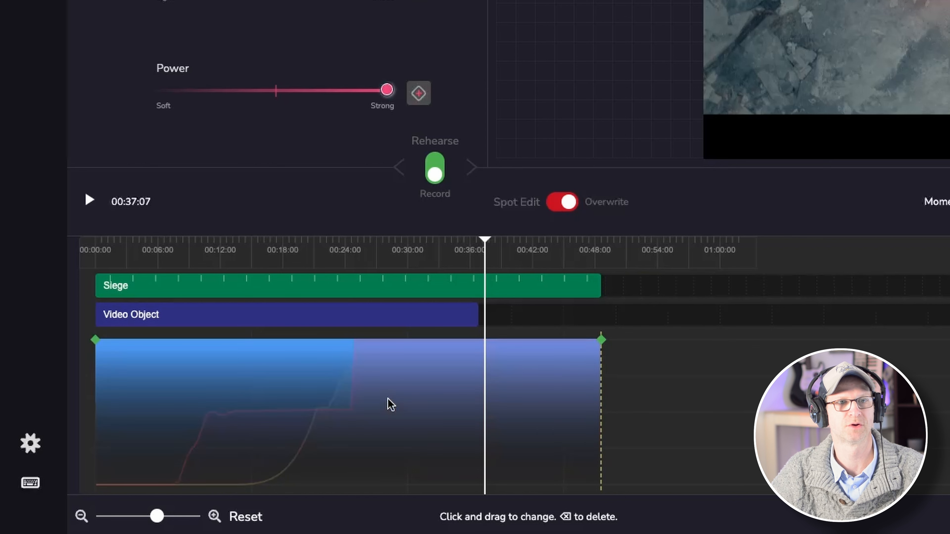
pyautogui.click(389, 403)
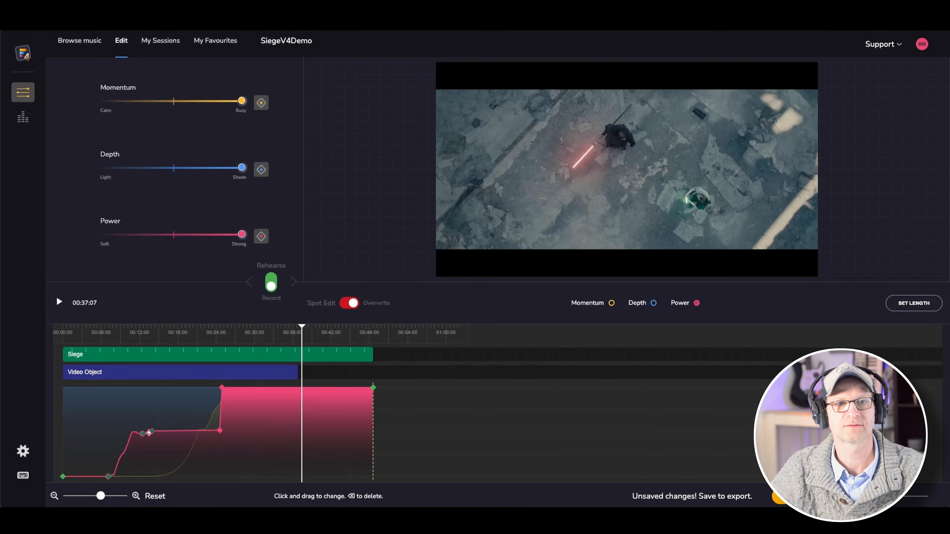
pyautogui.click(785, 496)
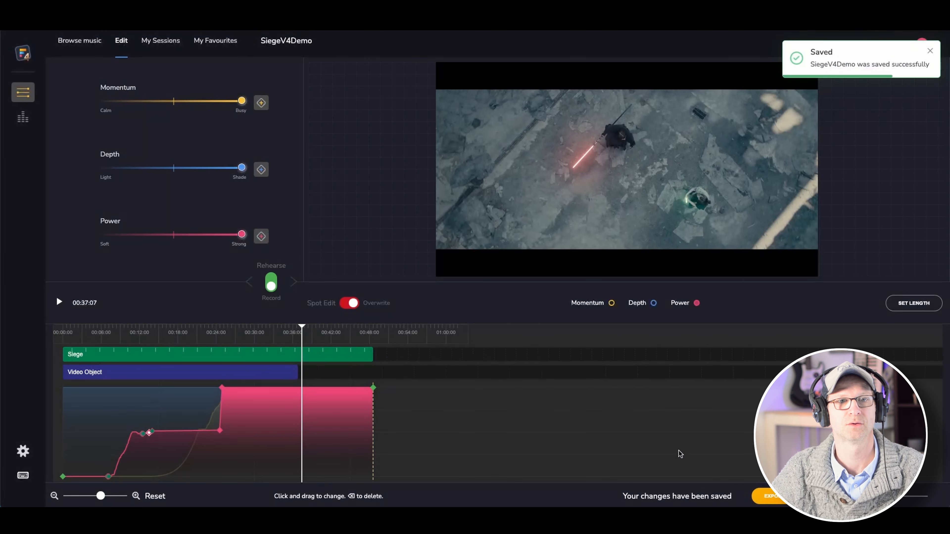
# Export the soundtrack as a WAV file and play SiegeV4Demo.wav in QuickTime Player.
pyautogui.click(763, 497)
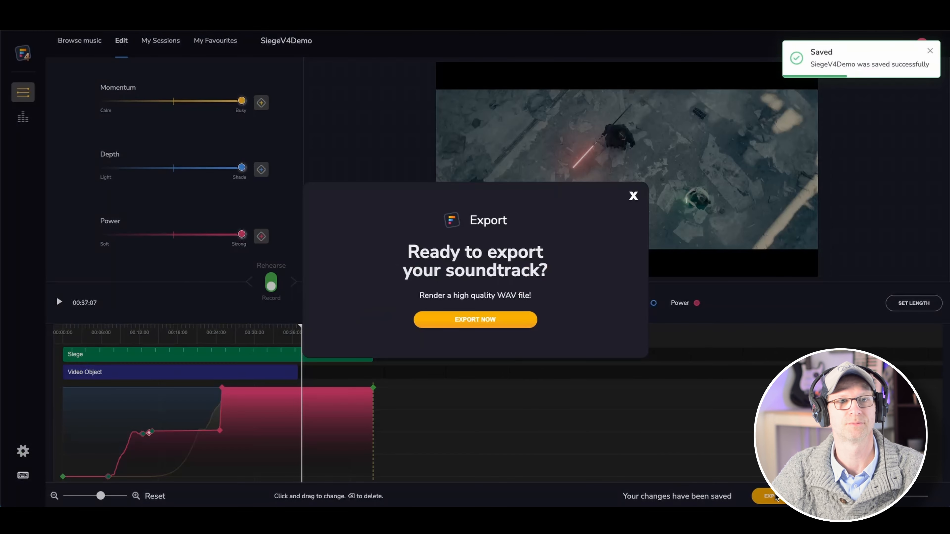
pyautogui.click(486, 322)
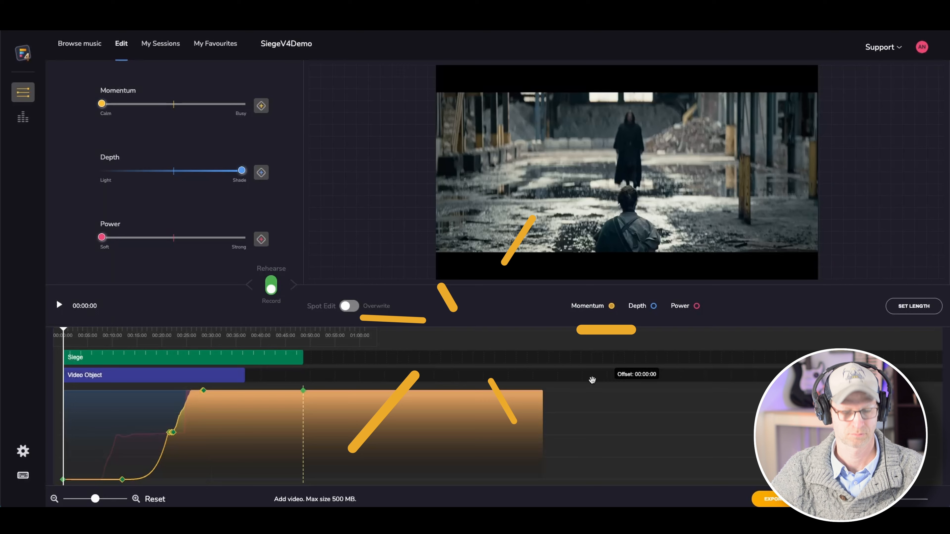
pyautogui.press('super+Tab')
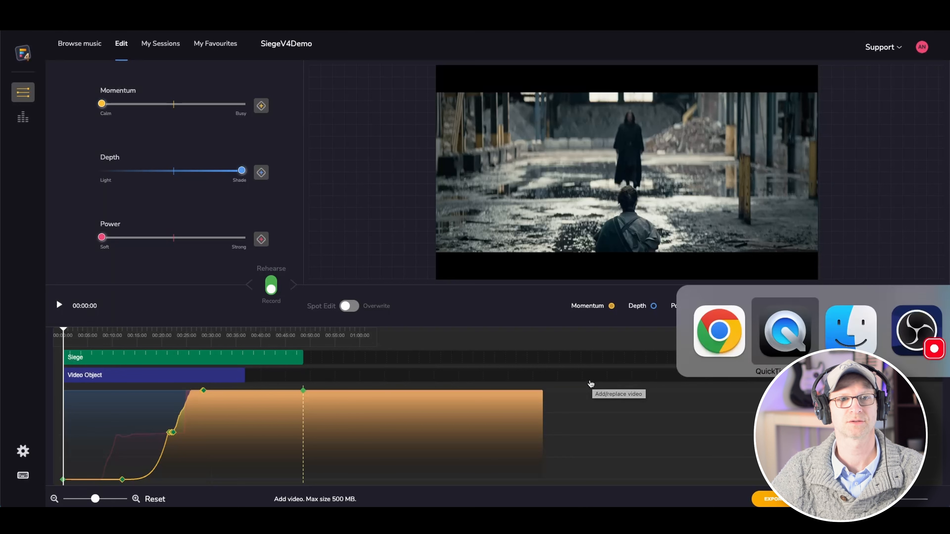
pyautogui.click(371, 91)
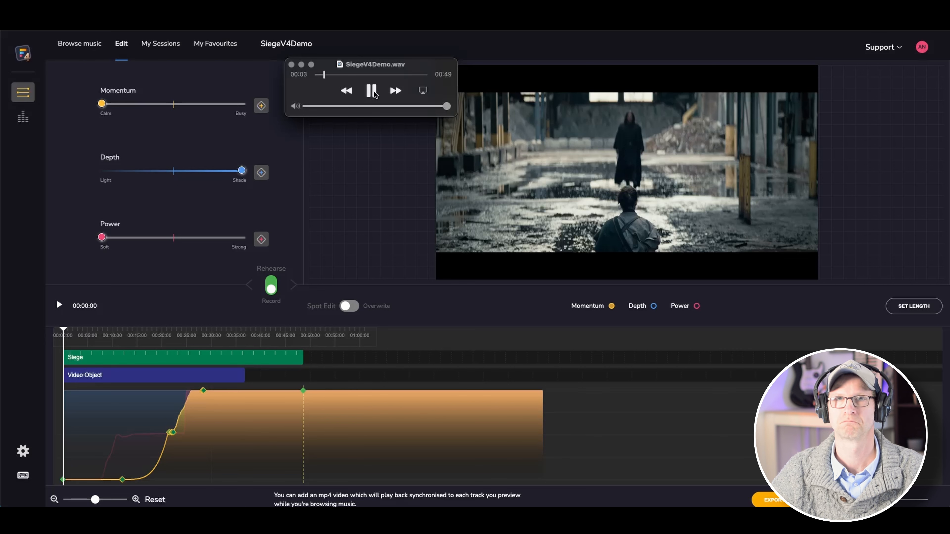
# Pause the playback of SiegeV4Demo.wav and open the advanced preferences of the music editor.
pyautogui.click(371, 91)
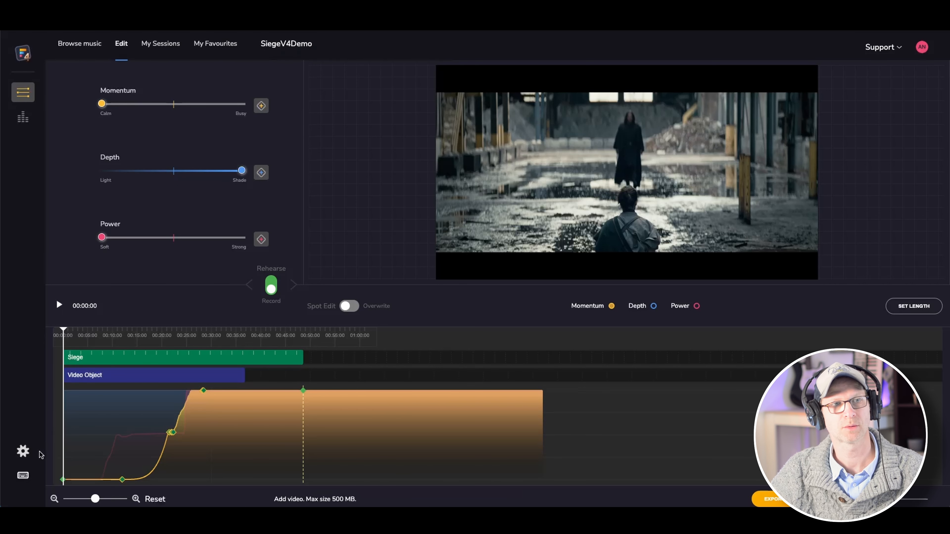
pyautogui.click(24, 453)
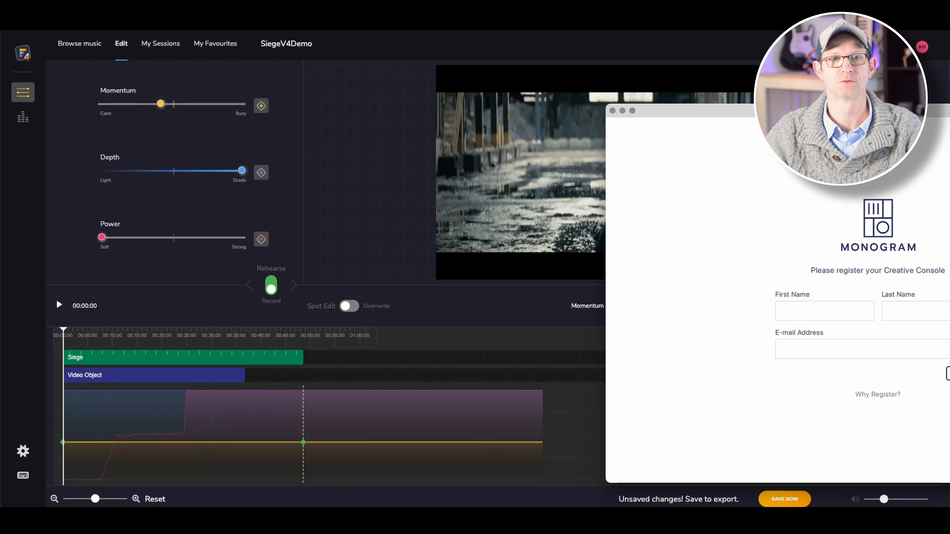
# Skip the registration and the console connection guide in Monogram Creator, and minimise its window.
pyautogui.moveTo(949, 114); pyautogui.dragTo(718, 82)
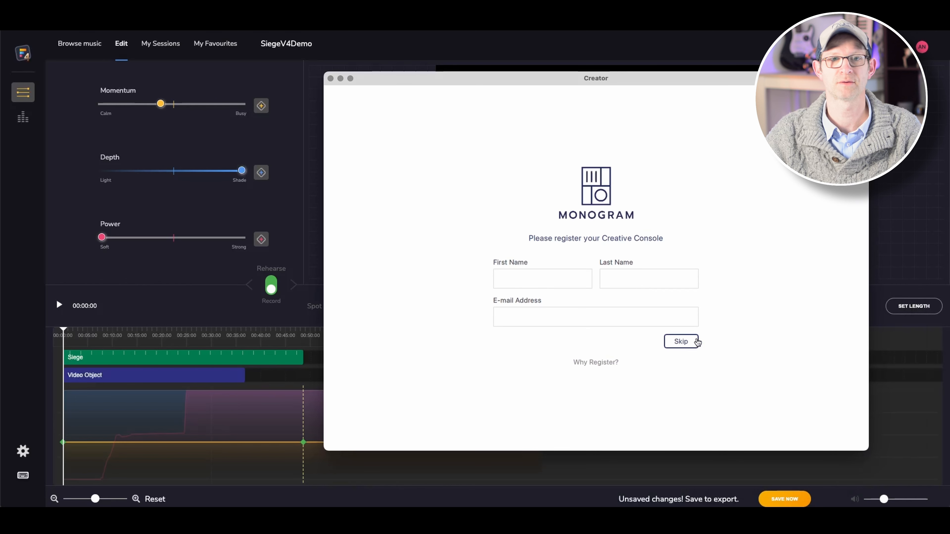
pyautogui.click(681, 342)
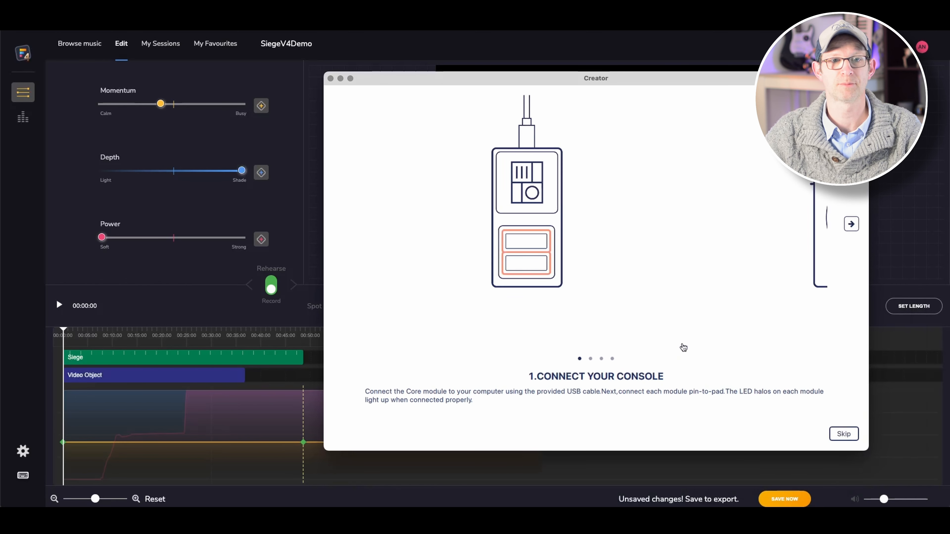
pyautogui.click(844, 434)
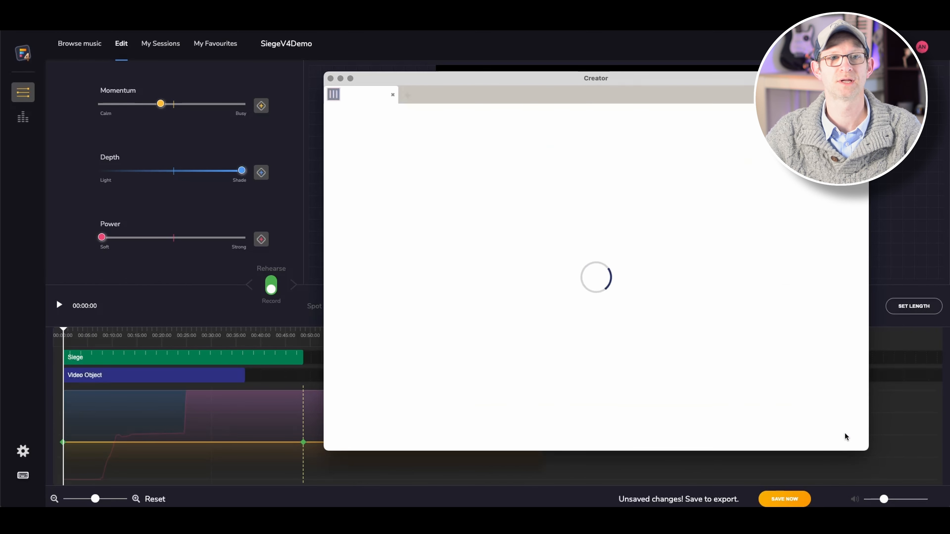
pyautogui.click(341, 79)
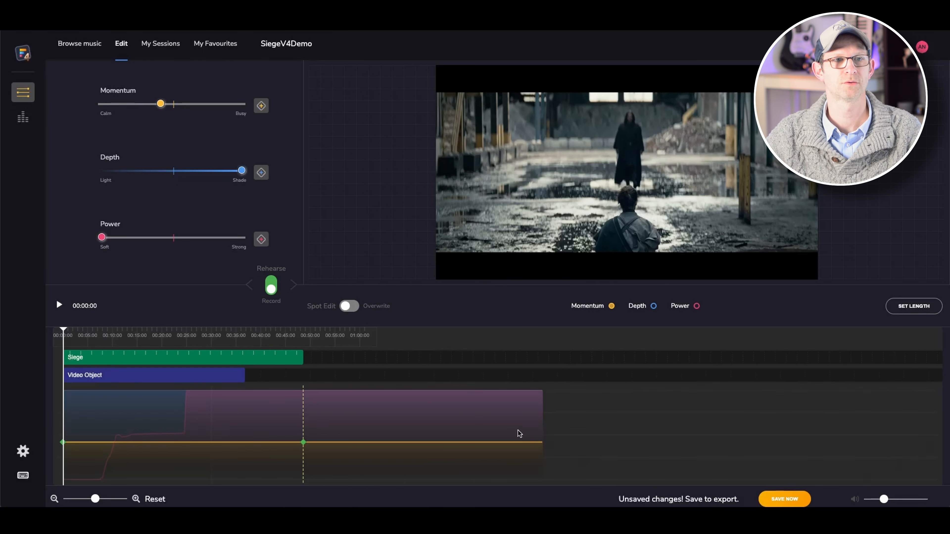
# Choose Monogram Core Module as the USB MIDI controller in the advanced preferences.
pyautogui.click(23, 451)
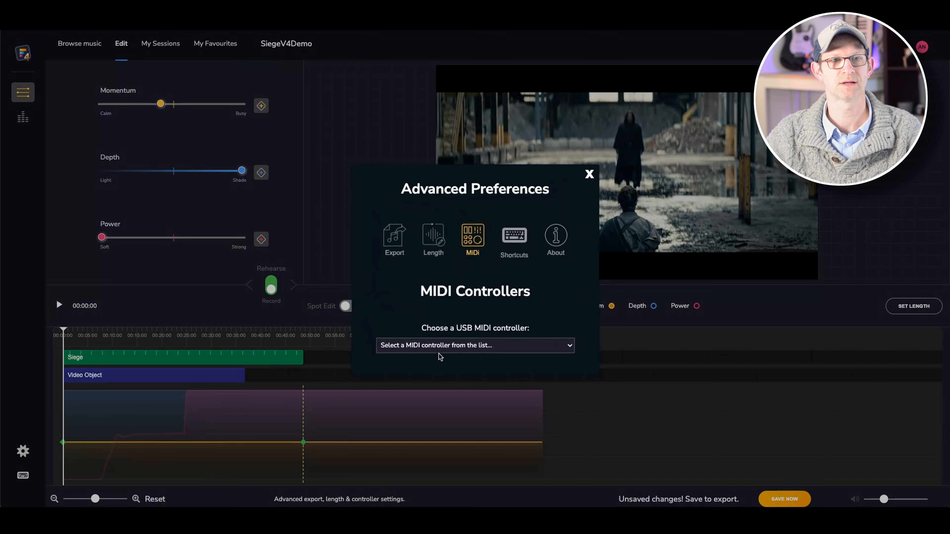
pyautogui.click(469, 347)
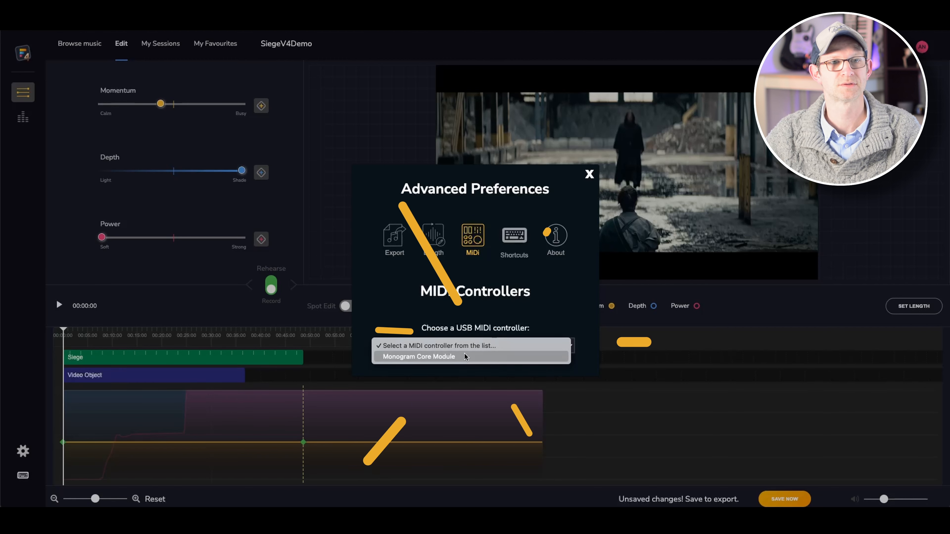
pyautogui.click(462, 357)
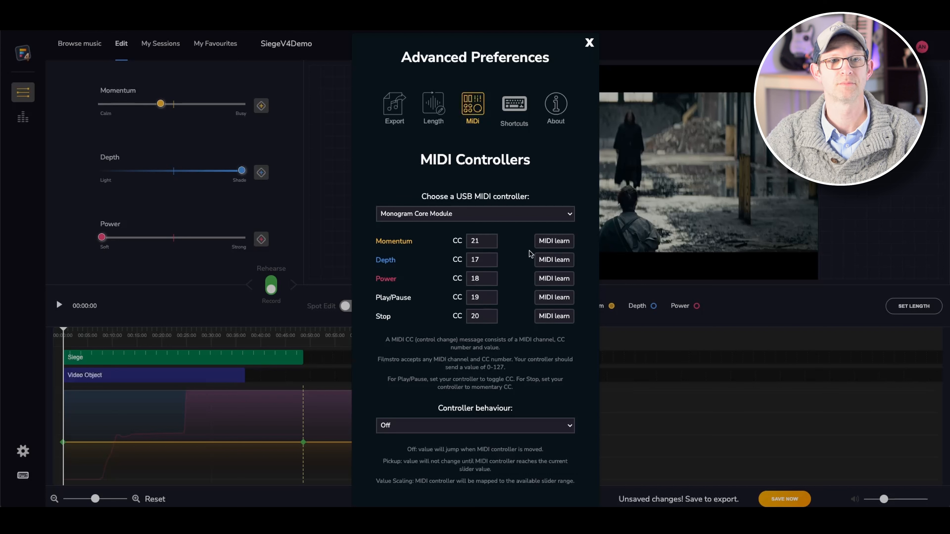
# Use MIDI learn to map Momentum to CC 21, Depth to CC 22 and Power to CC 23.
pyautogui.click(553, 241)
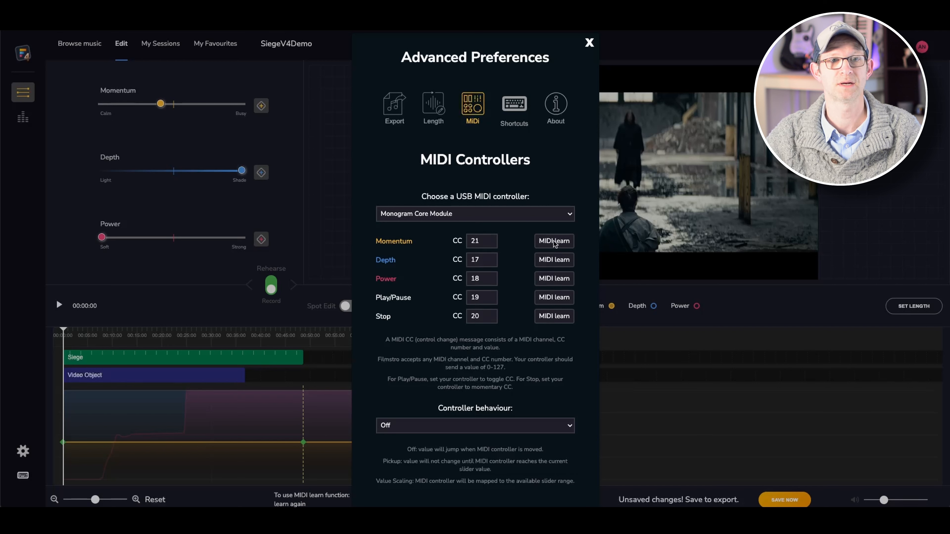
pyautogui.click(553, 240)
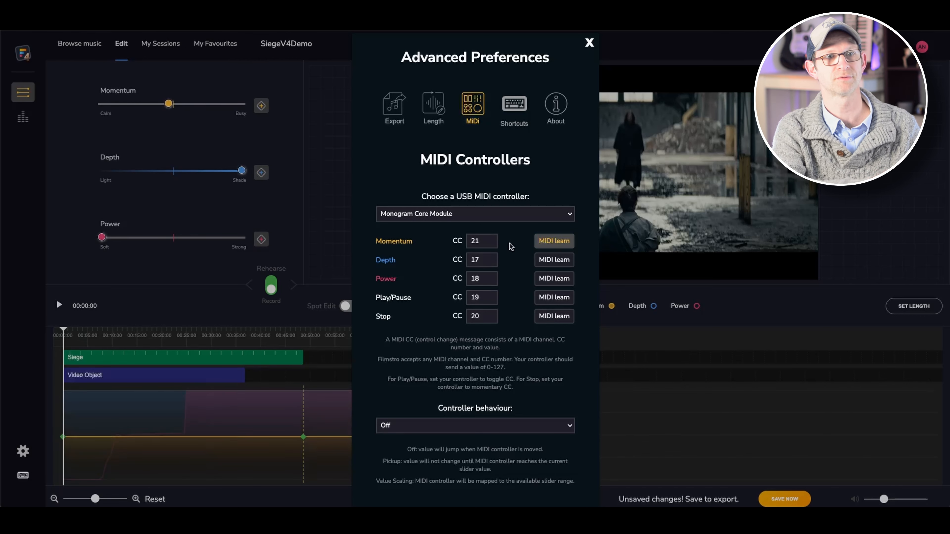
pyautogui.click(544, 242)
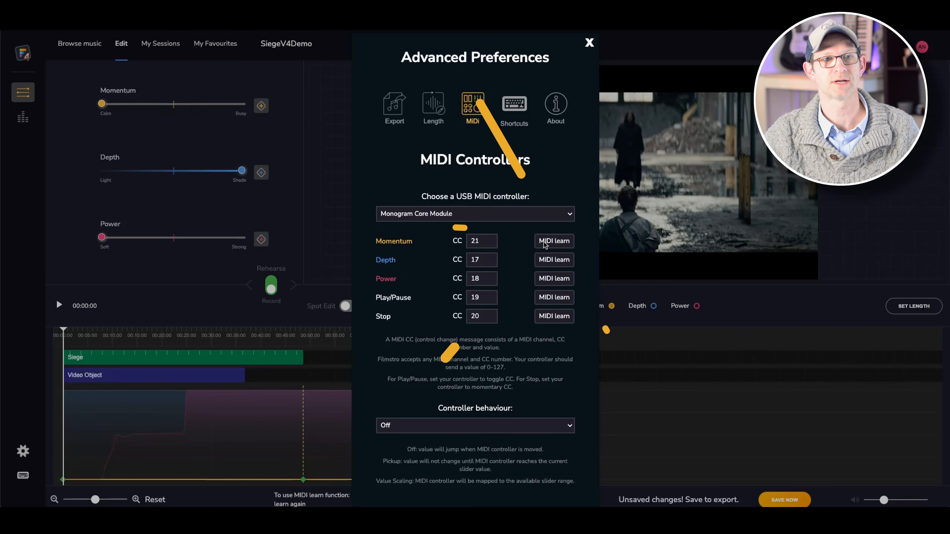
pyautogui.click(552, 262)
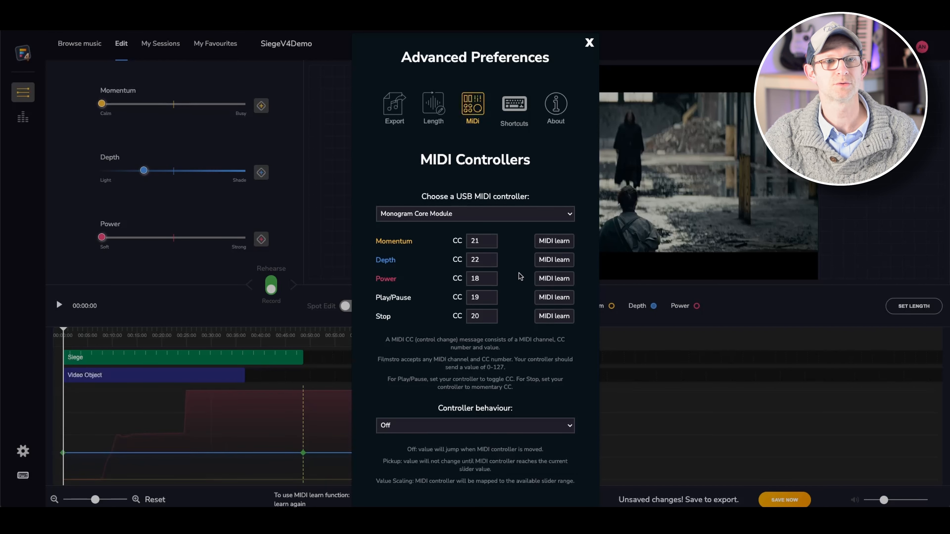
pyautogui.click(550, 280)
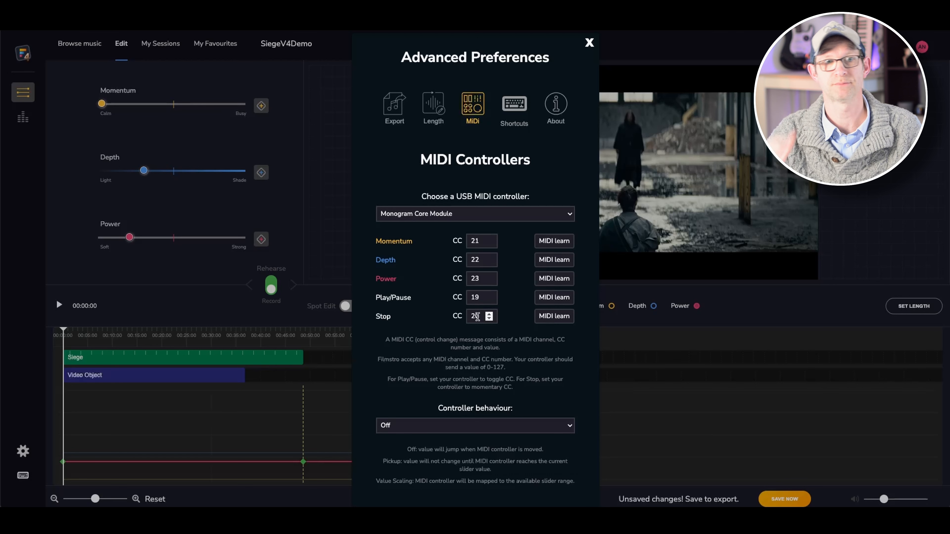
# Use MIDI learn to map Stop to CC 2 and Play/Pause to CC 1.
pyautogui.press('BackSpace')
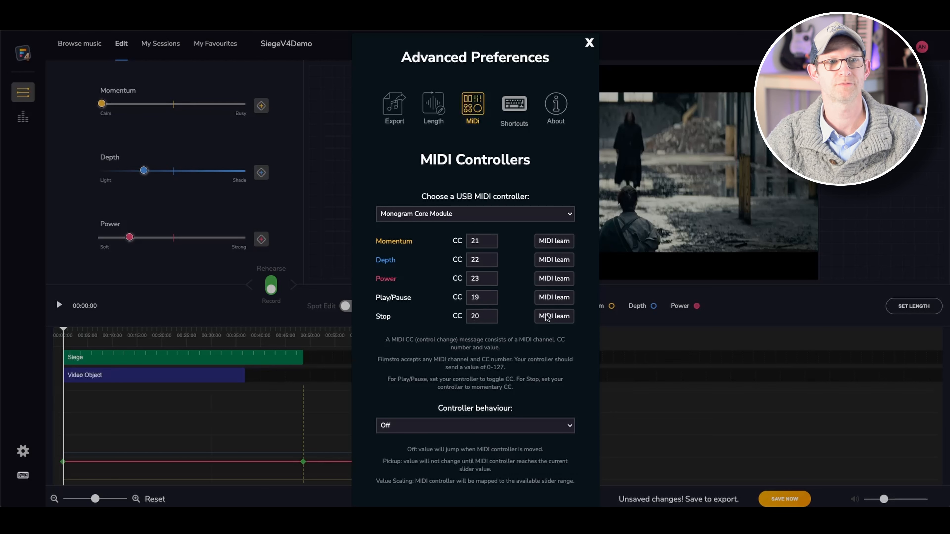
pyautogui.click(553, 316)
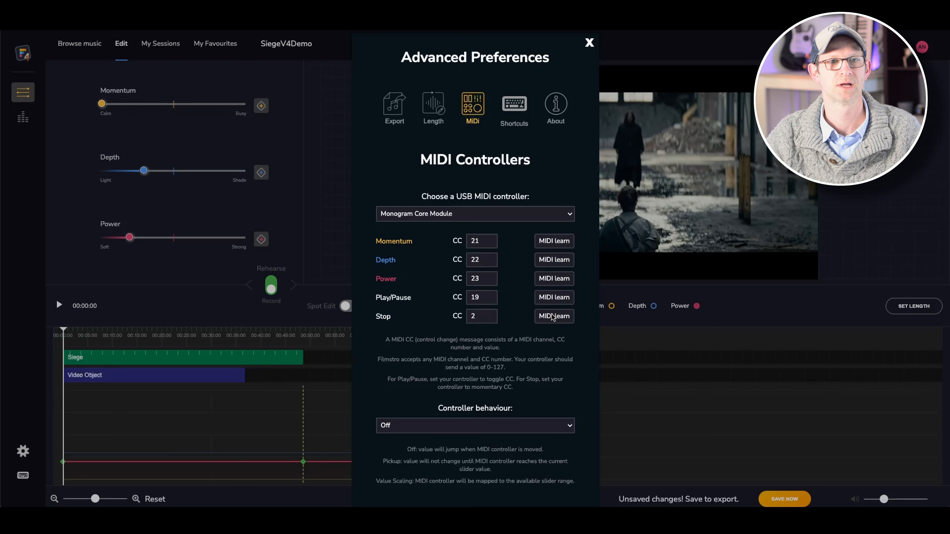
pyautogui.click(551, 300)
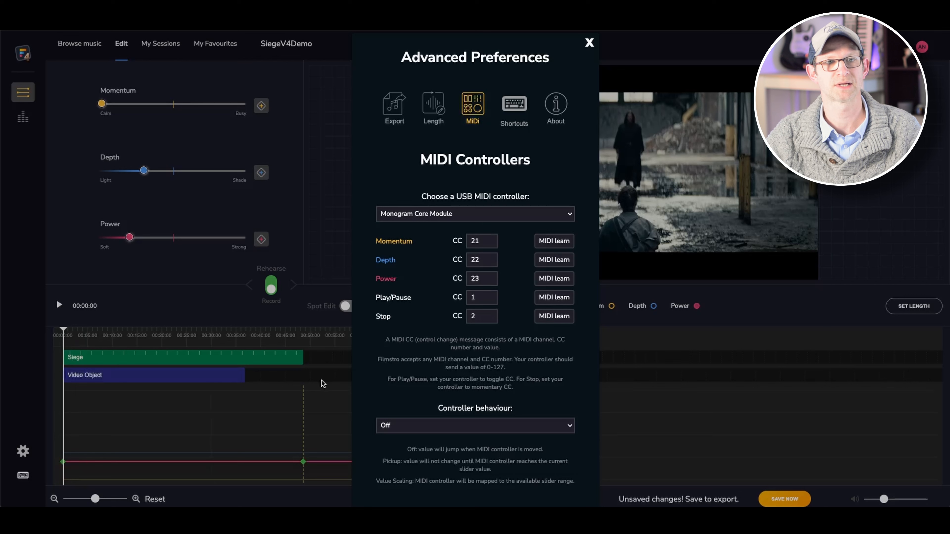
# Set the MIDI controller behaviour to Pickup.
pyautogui.click(452, 426)
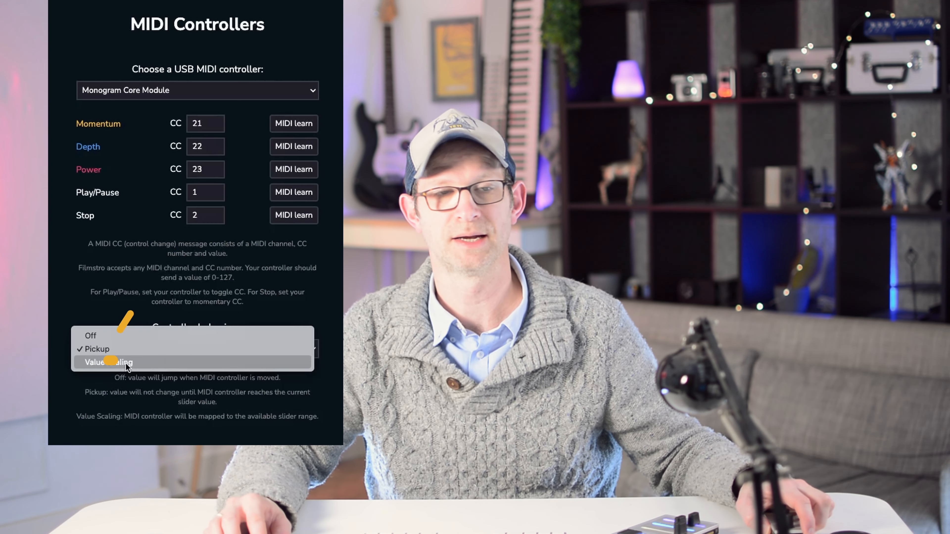
pyautogui.click(296, 305)
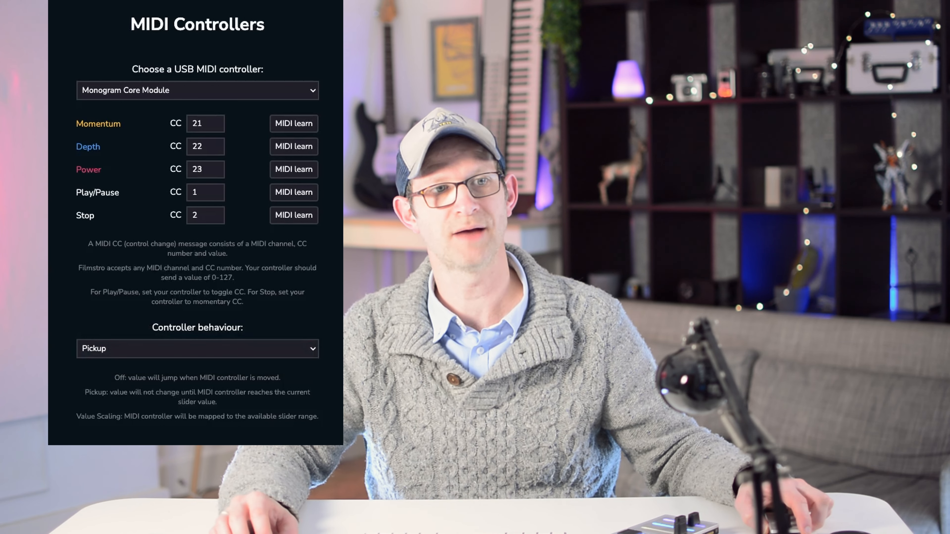